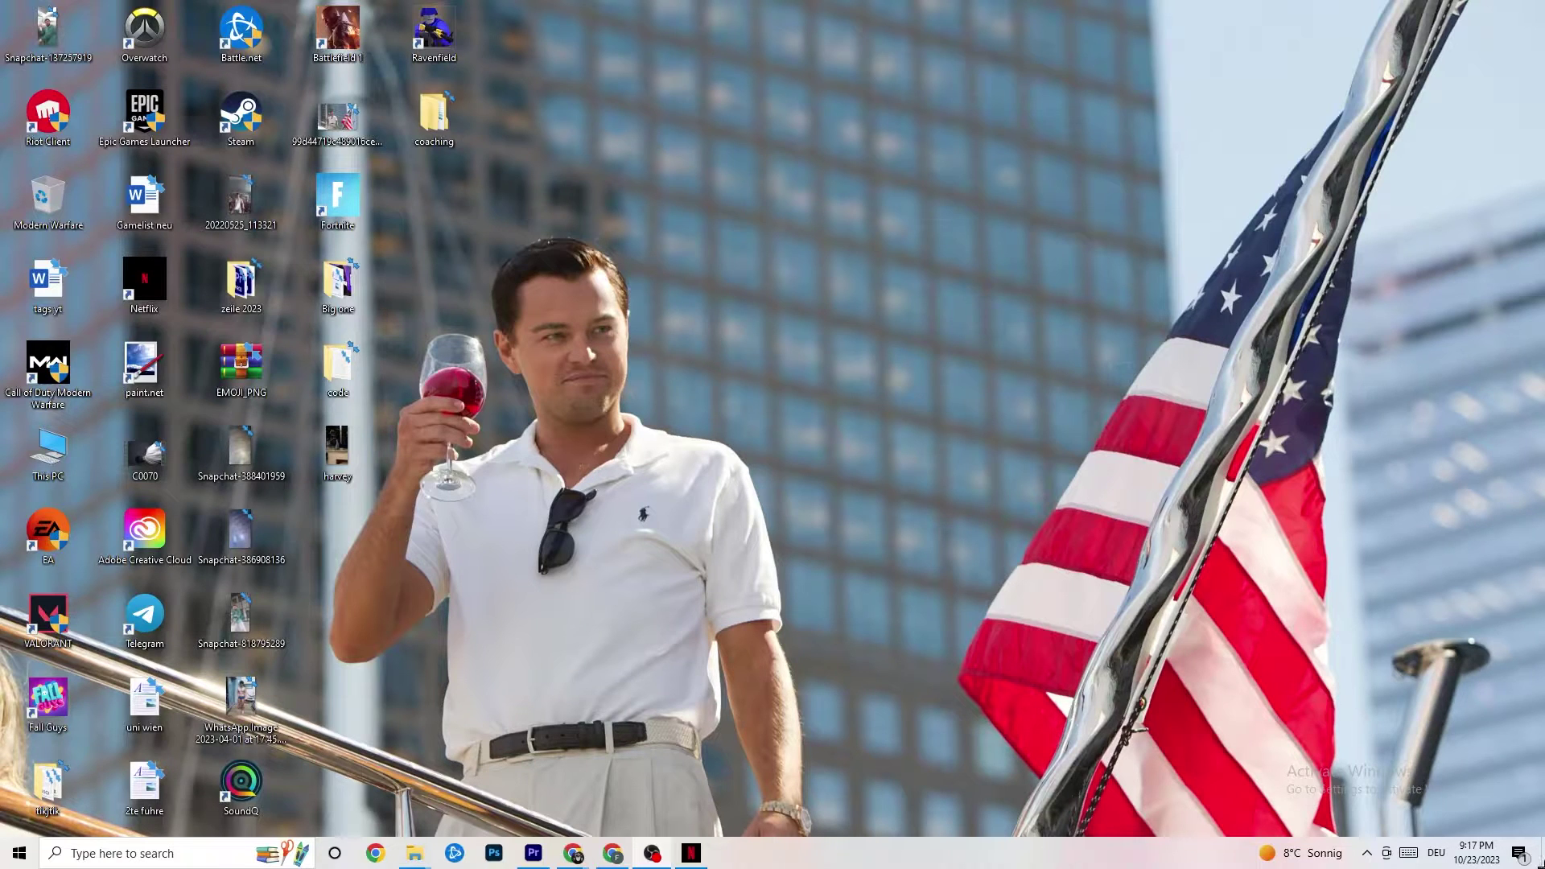
Step: Open the System display settings in Windows Settings and check the available color profiles
left_click(18, 852)
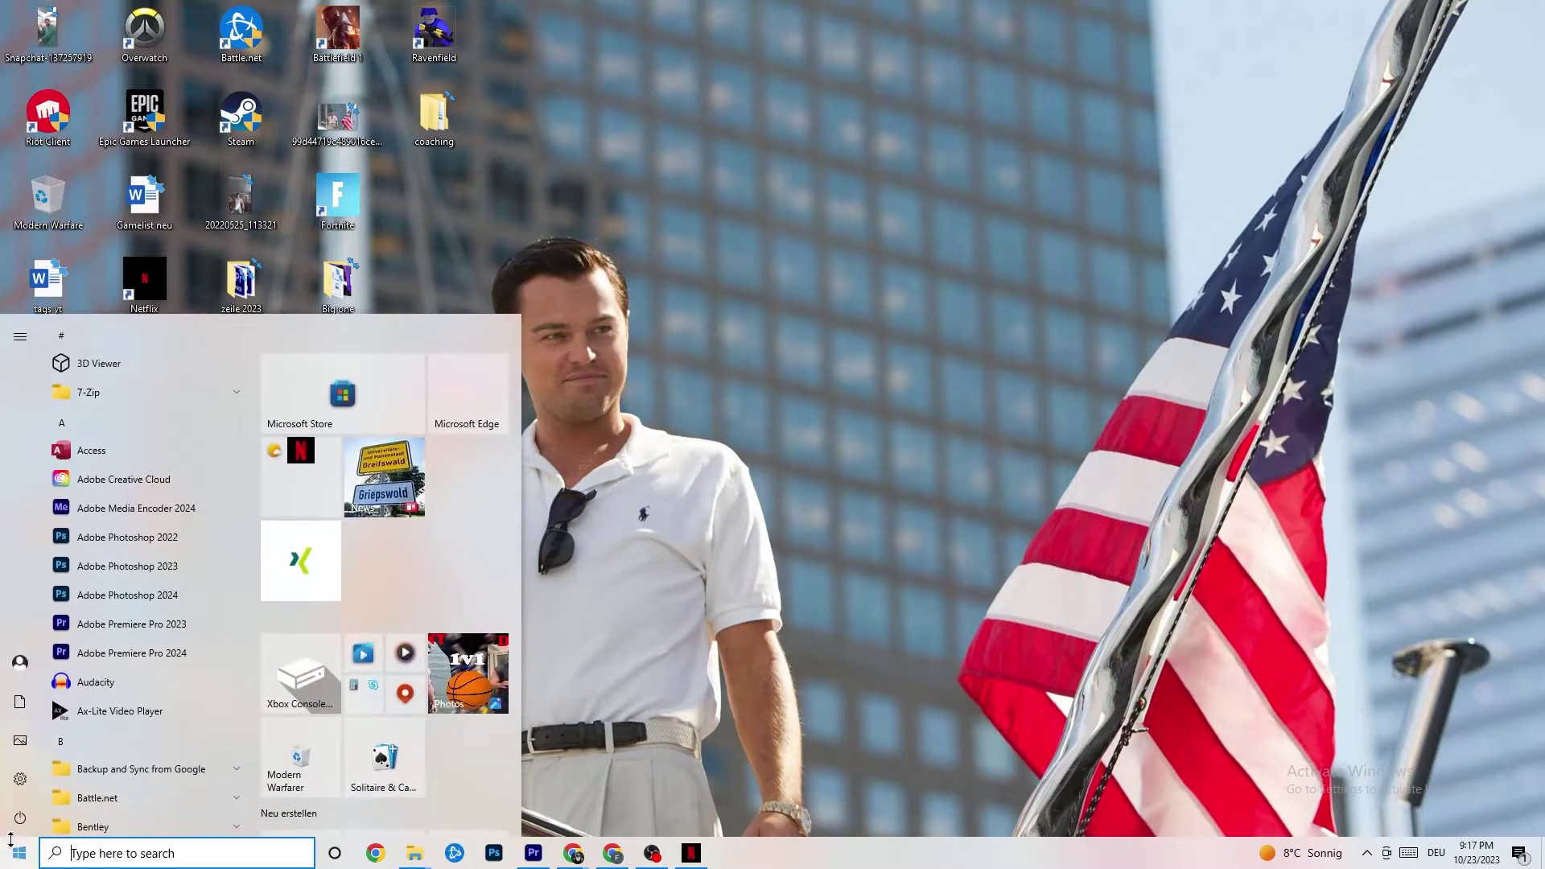
left_click(20, 777)
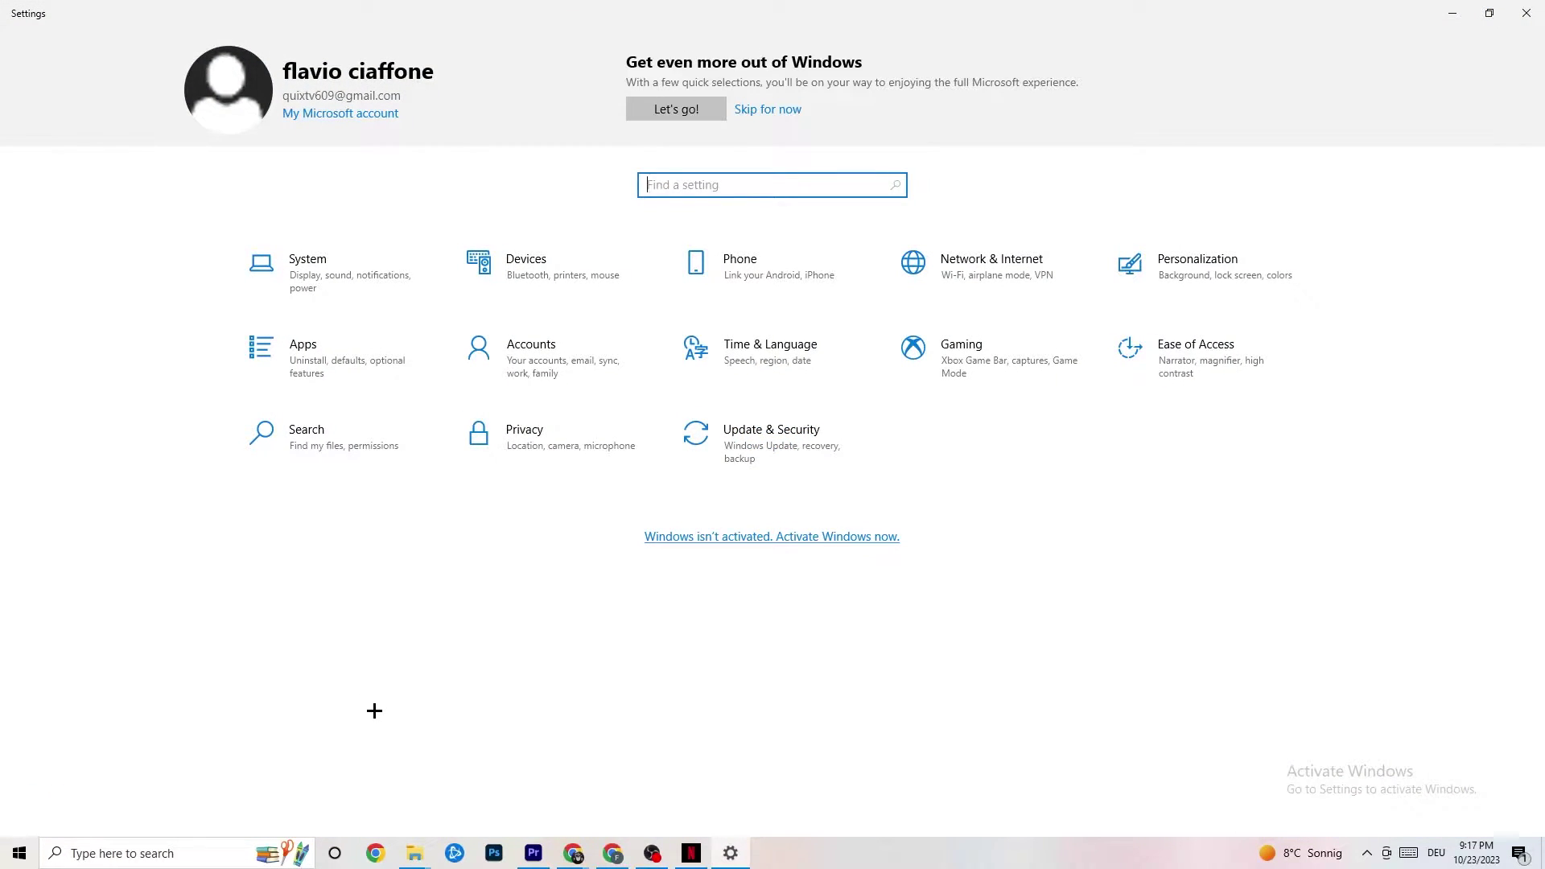
left_click(333, 280)
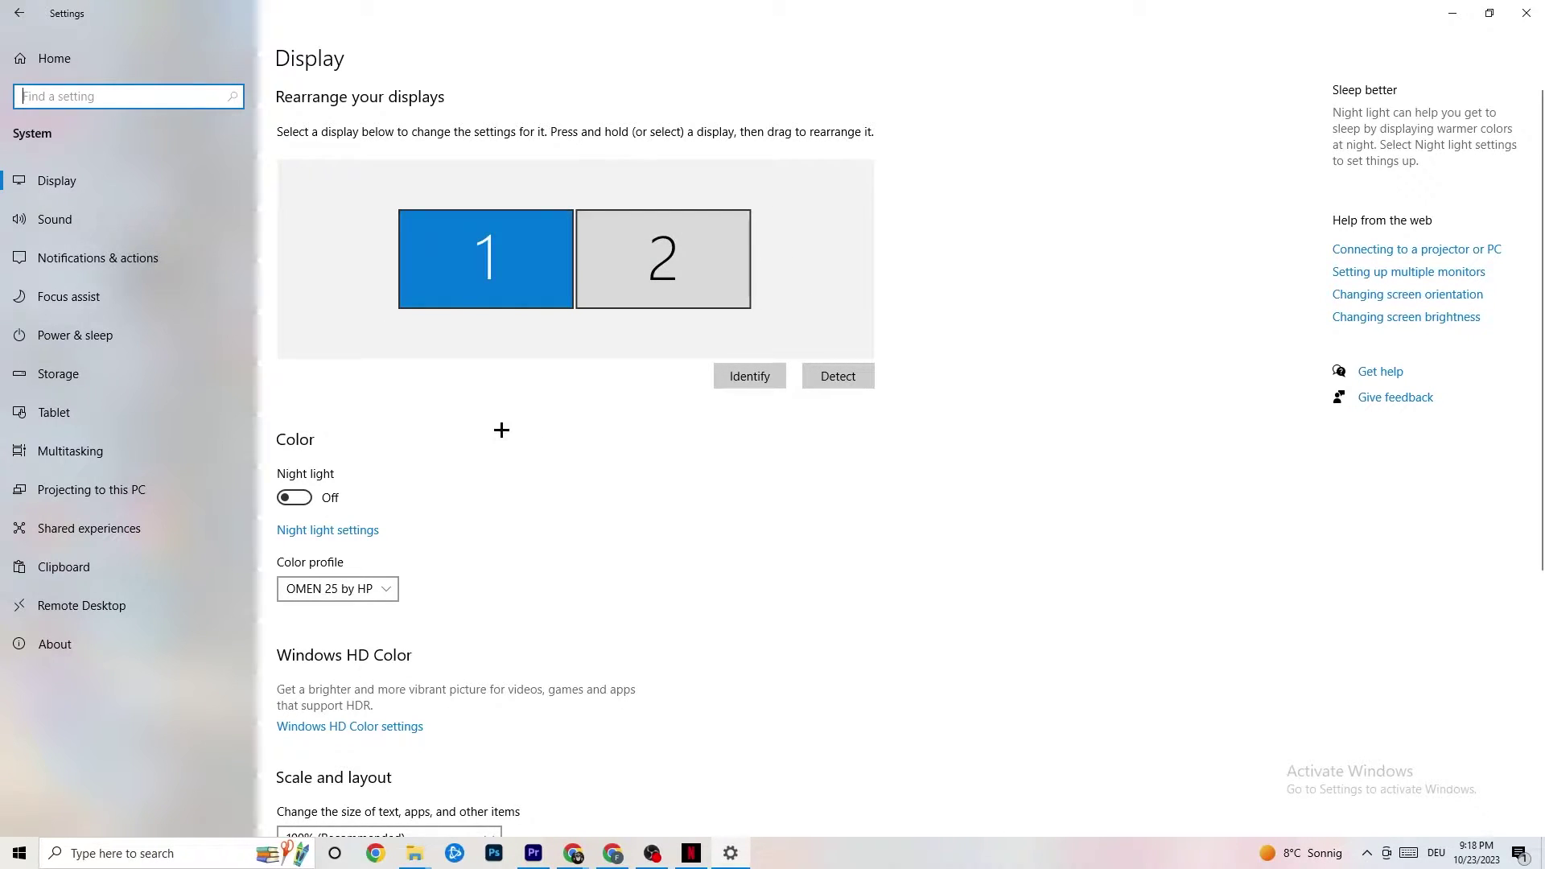
scroll(531, 286, "down", 4)
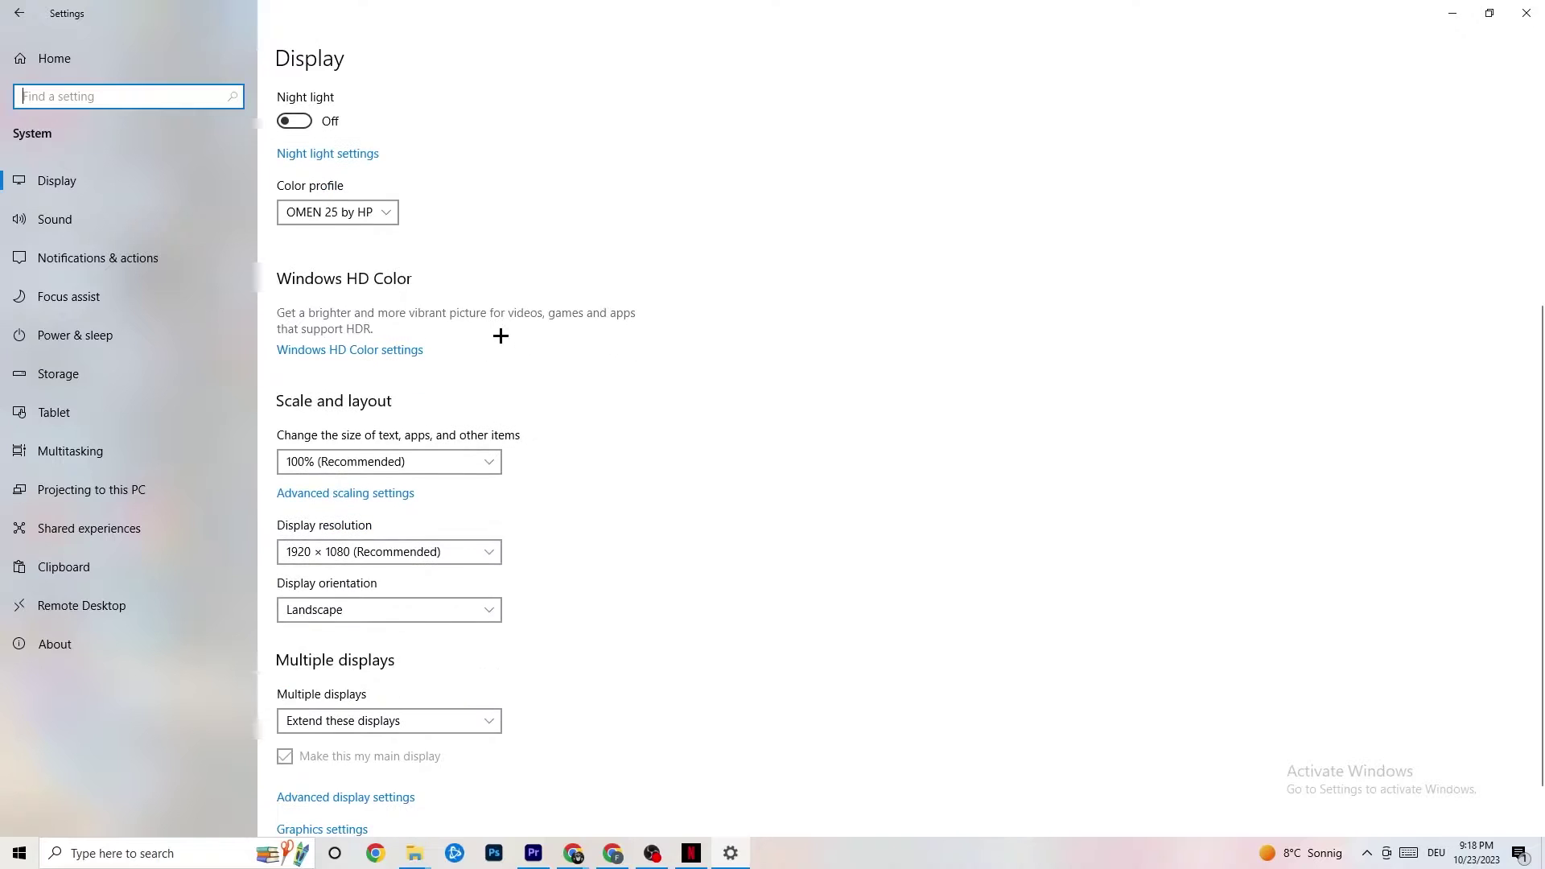
left_click(343, 206)
left_click(507, 169)
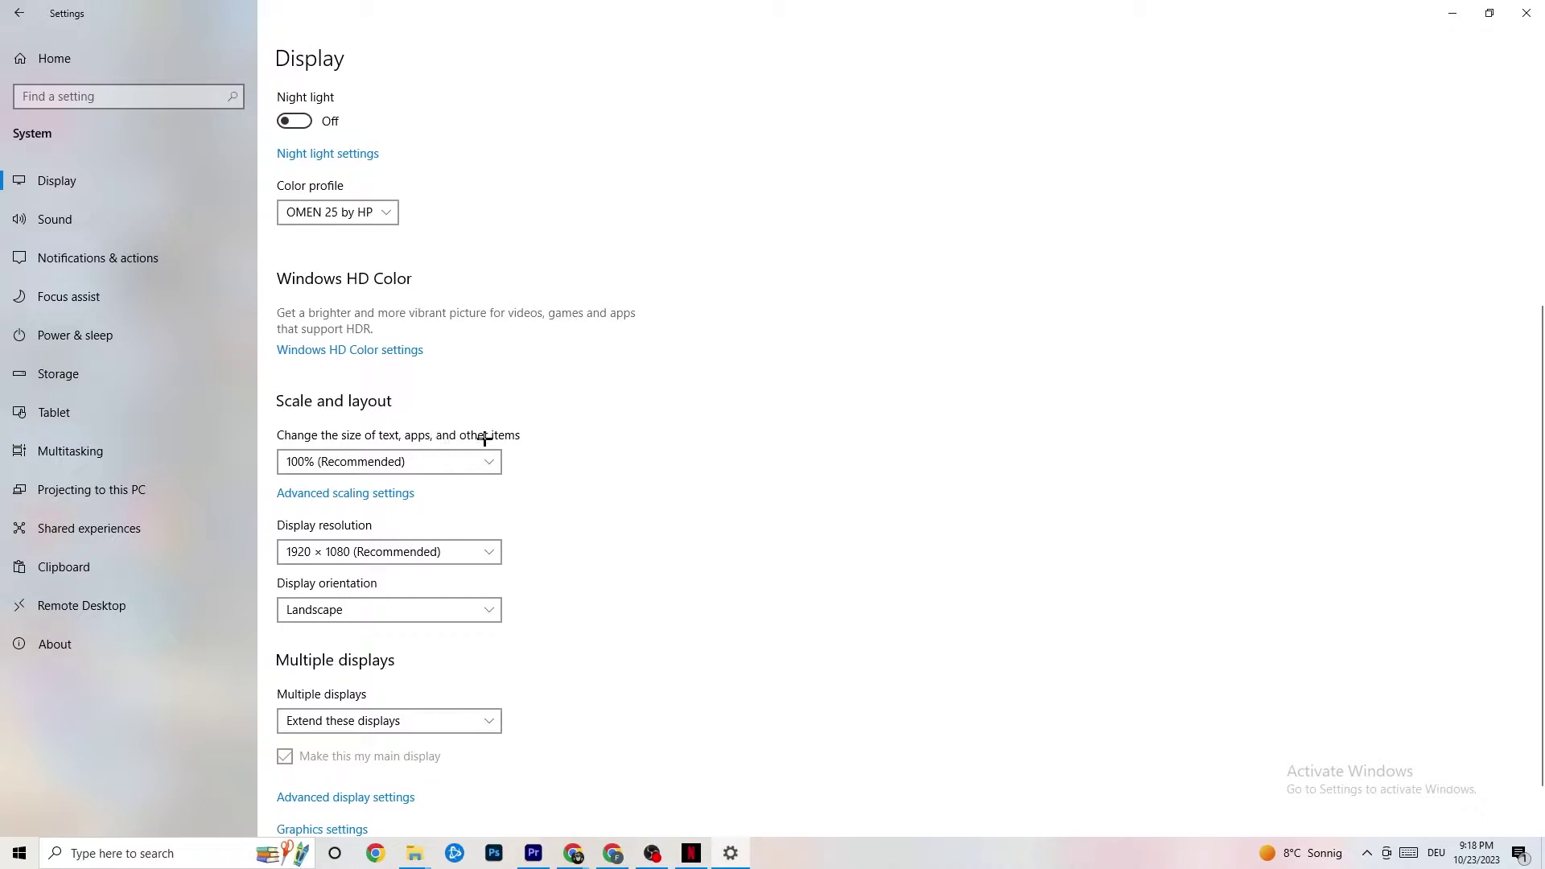
Step: Check the available options for text and app scaling and for display resolution without changing them
left_click(473, 461)
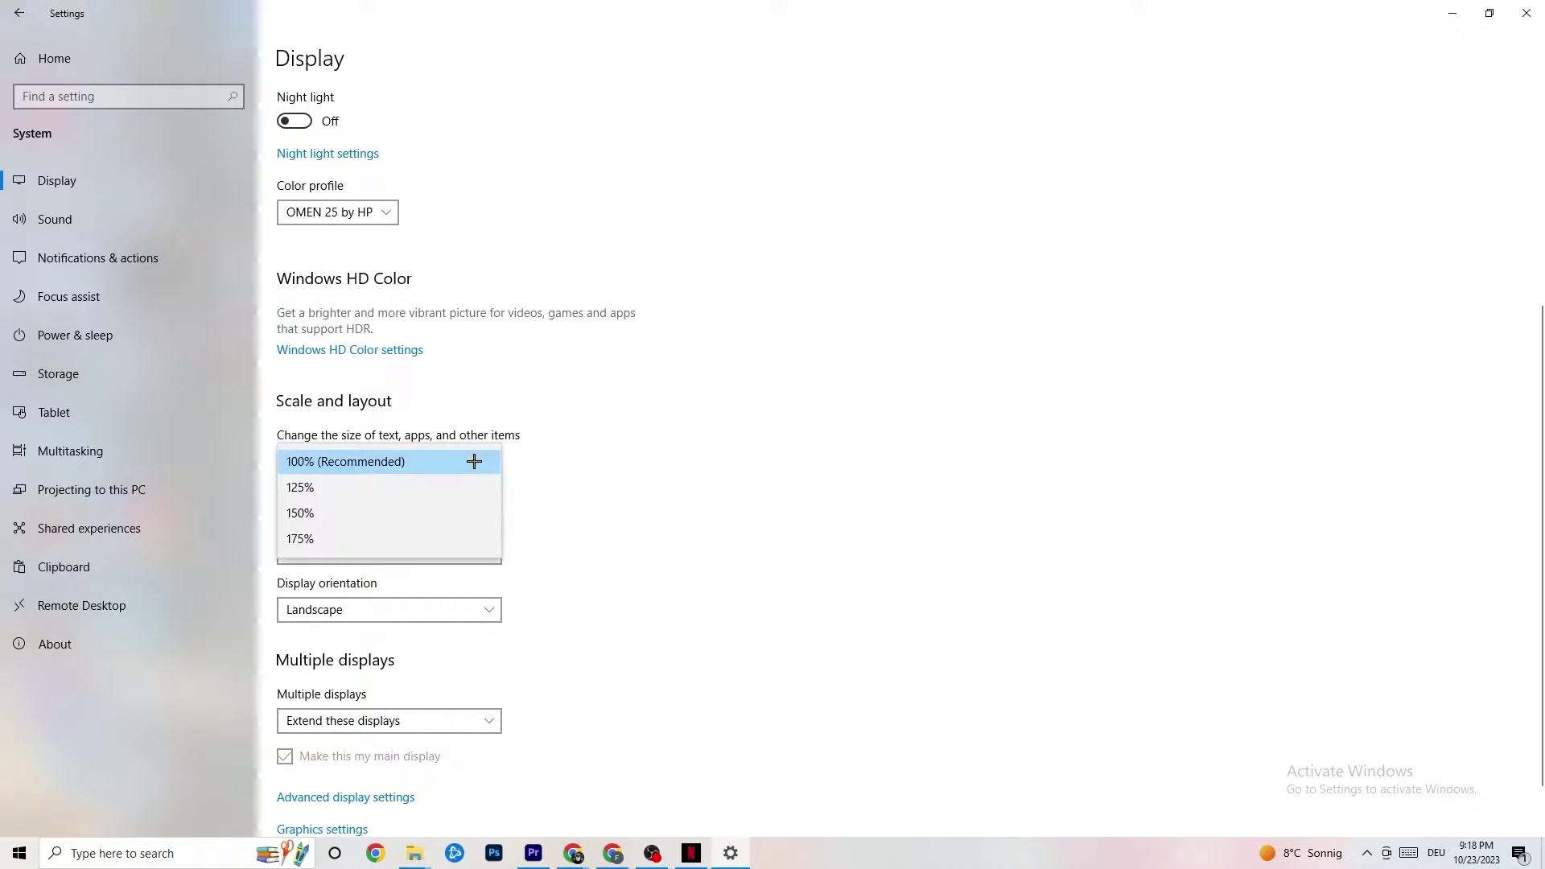
left_click(661, 395)
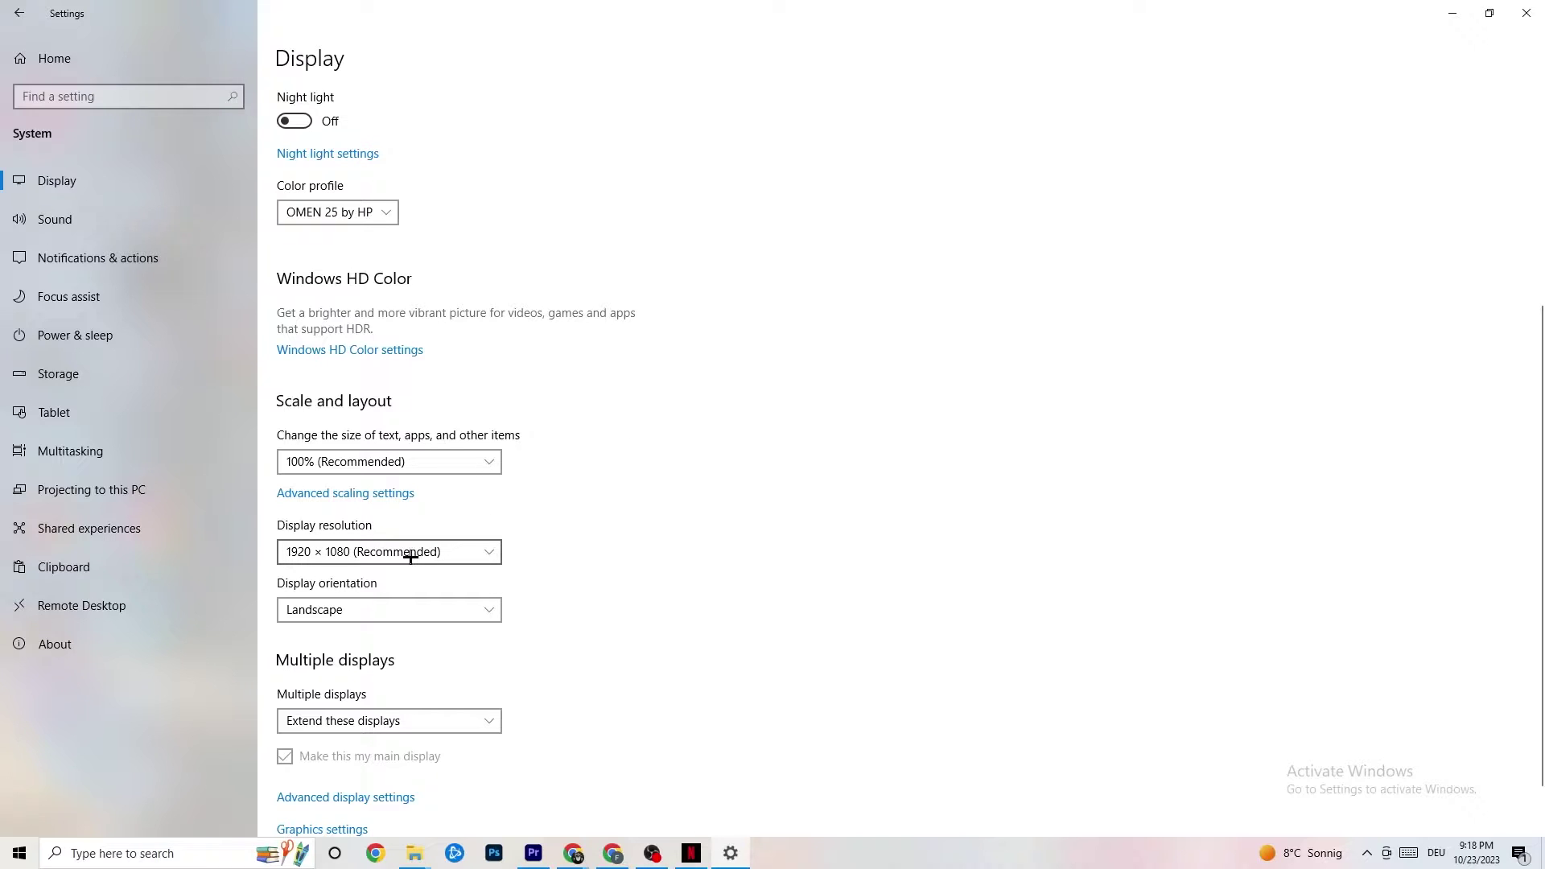
left_click(489, 551)
left_click(666, 500)
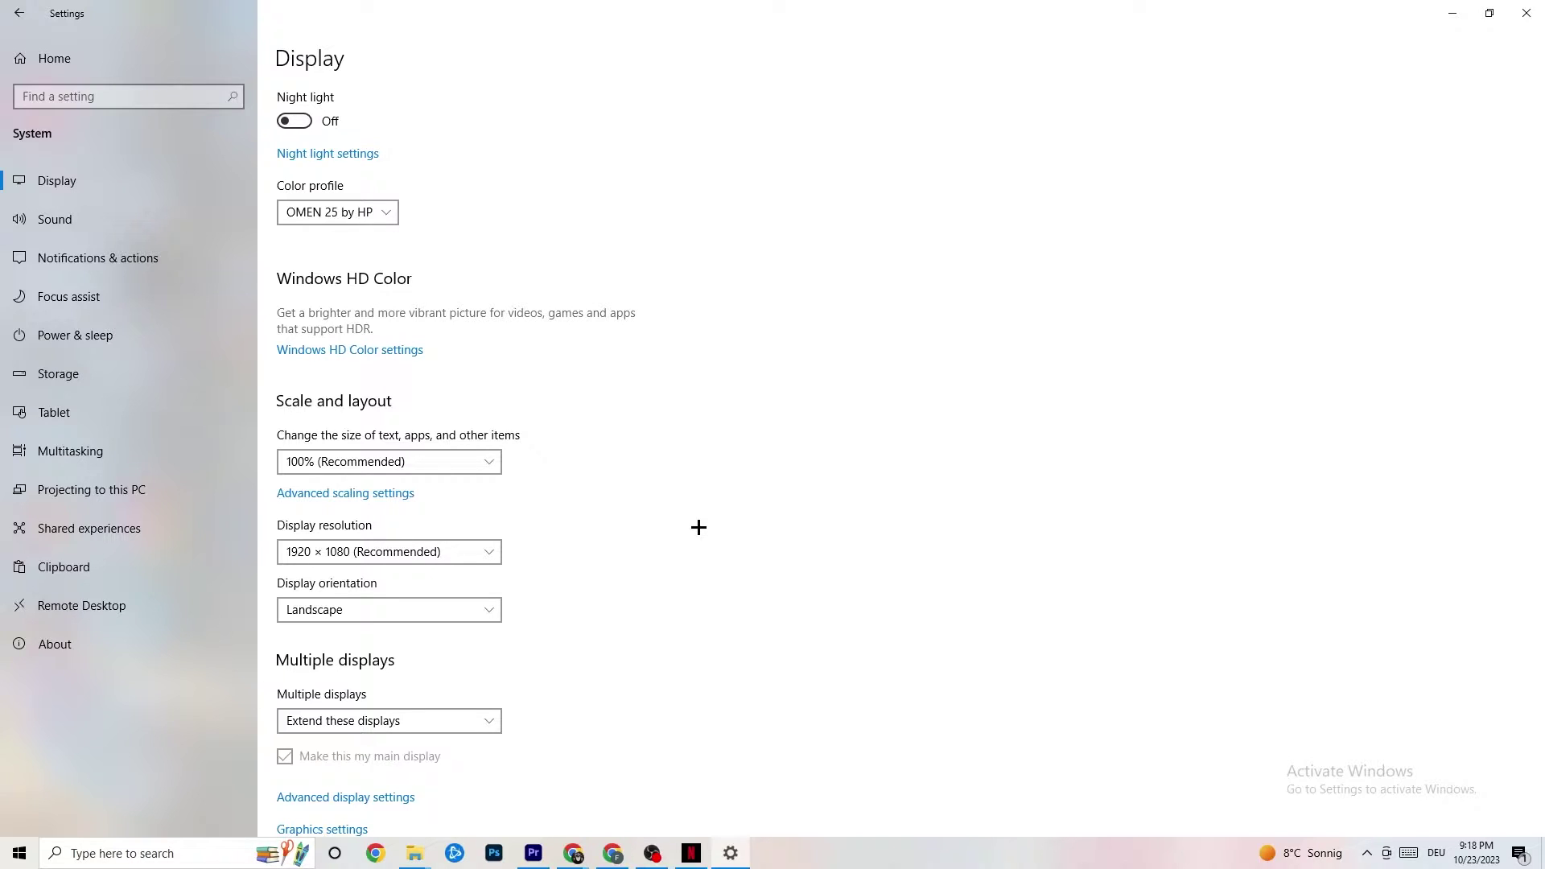
left_click(487, 552)
left_click(634, 519)
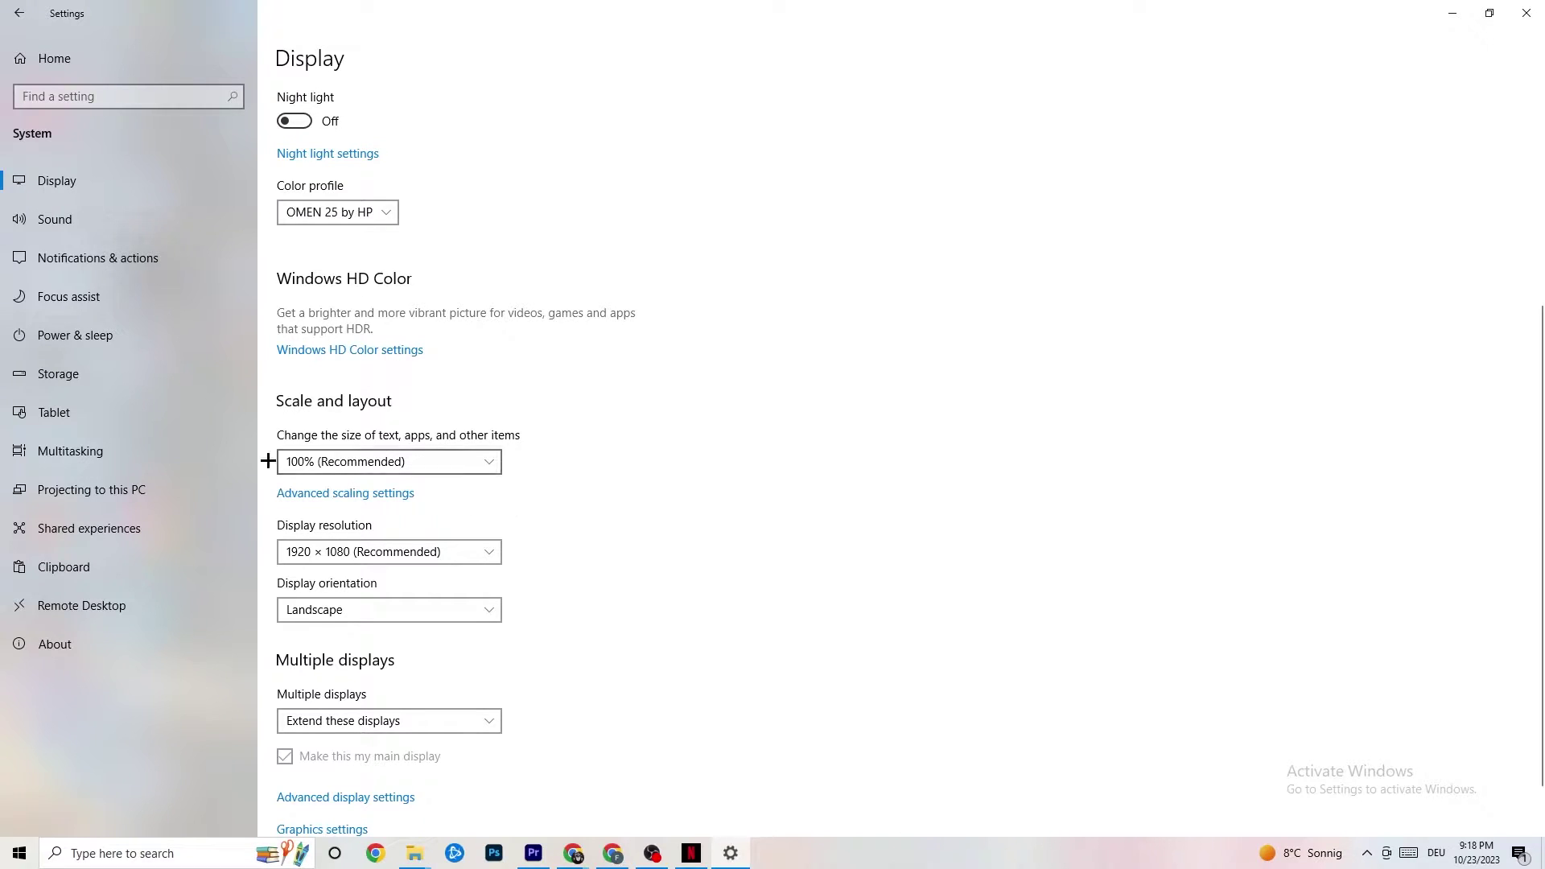
Step: Check the recycle bin retention options in the Storage Sense configuration and run the cleanup now
left_click(101, 388)
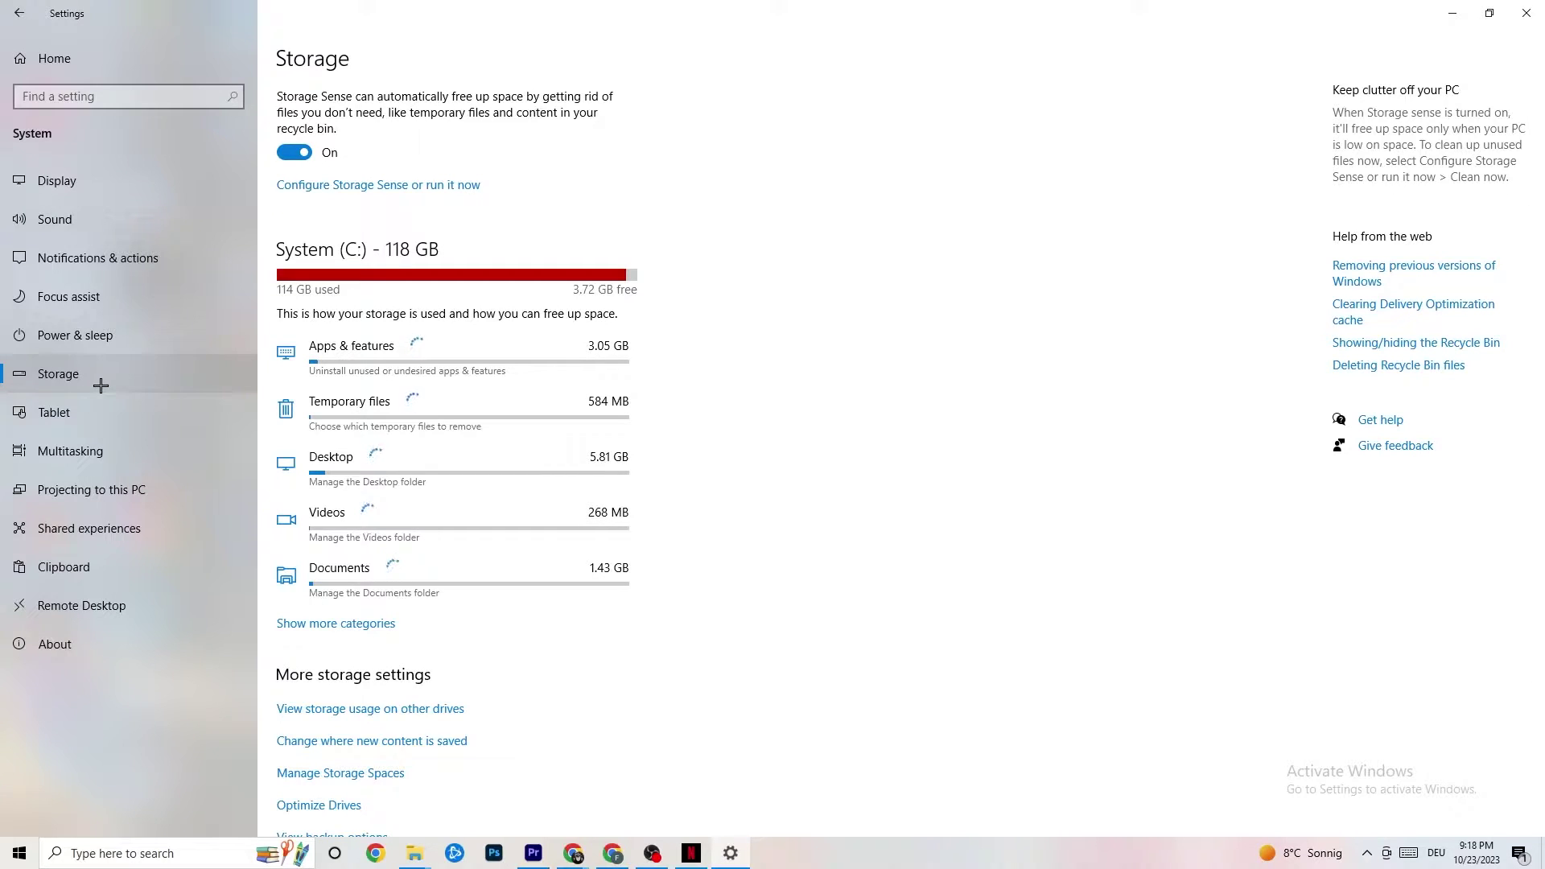
left_click(445, 186)
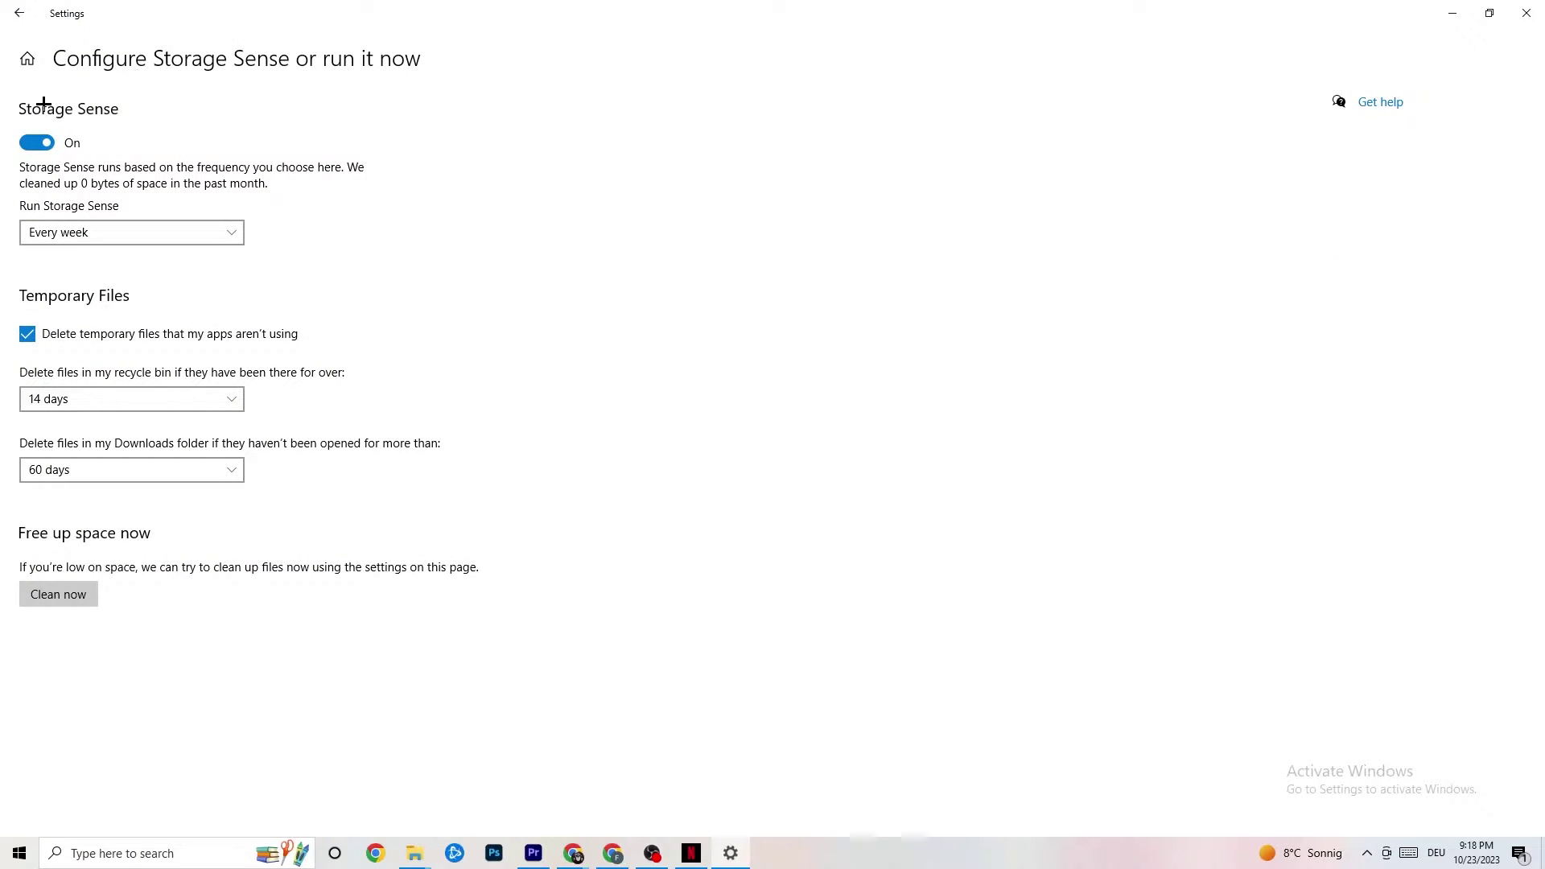
left_click(159, 405)
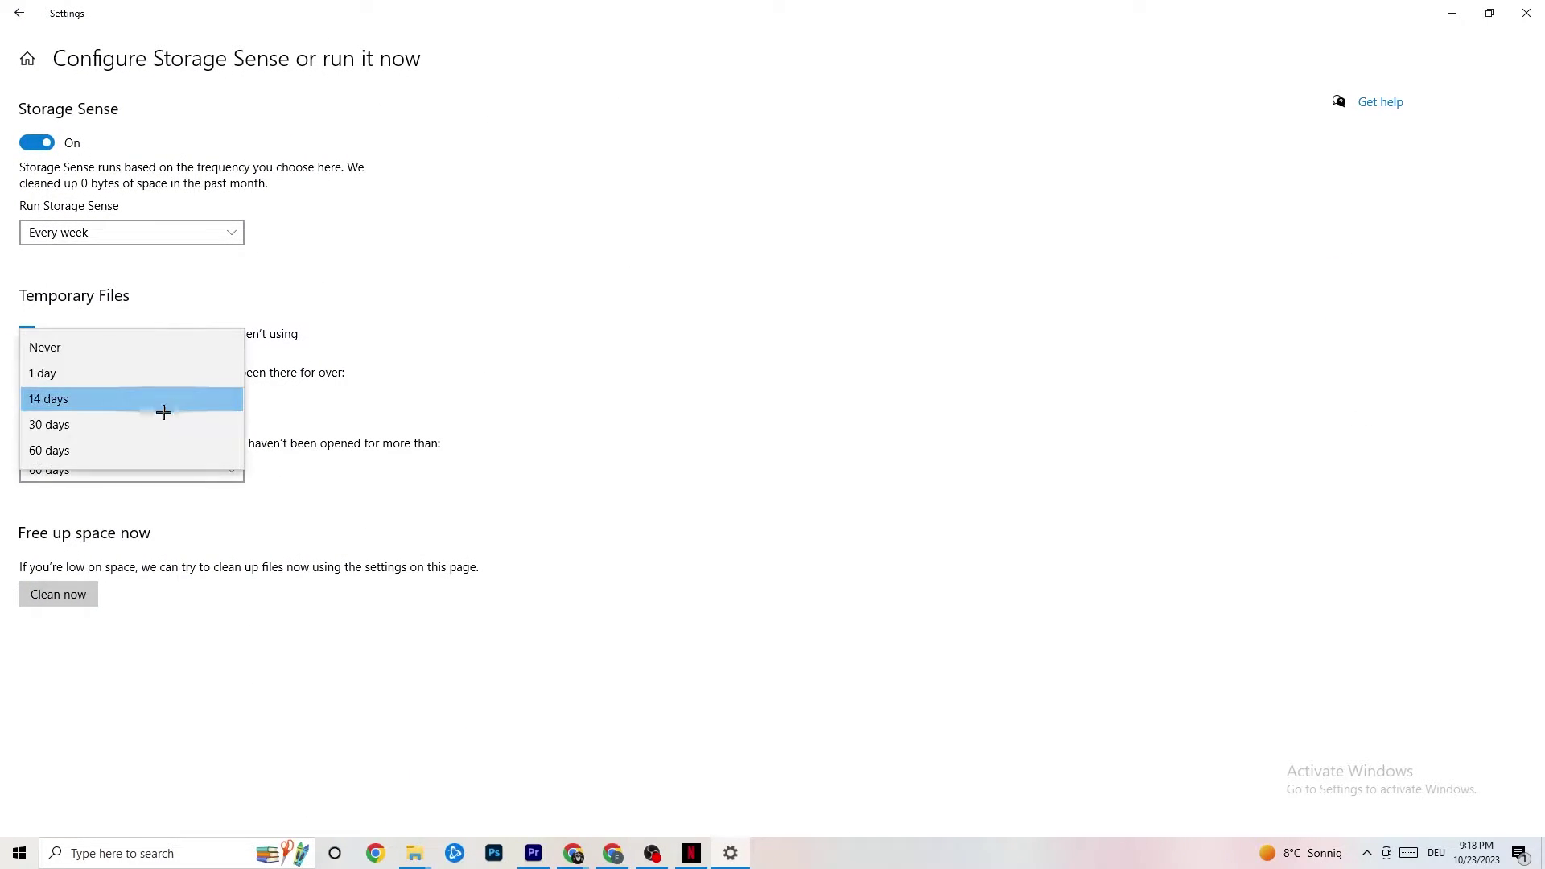
left_click(284, 383)
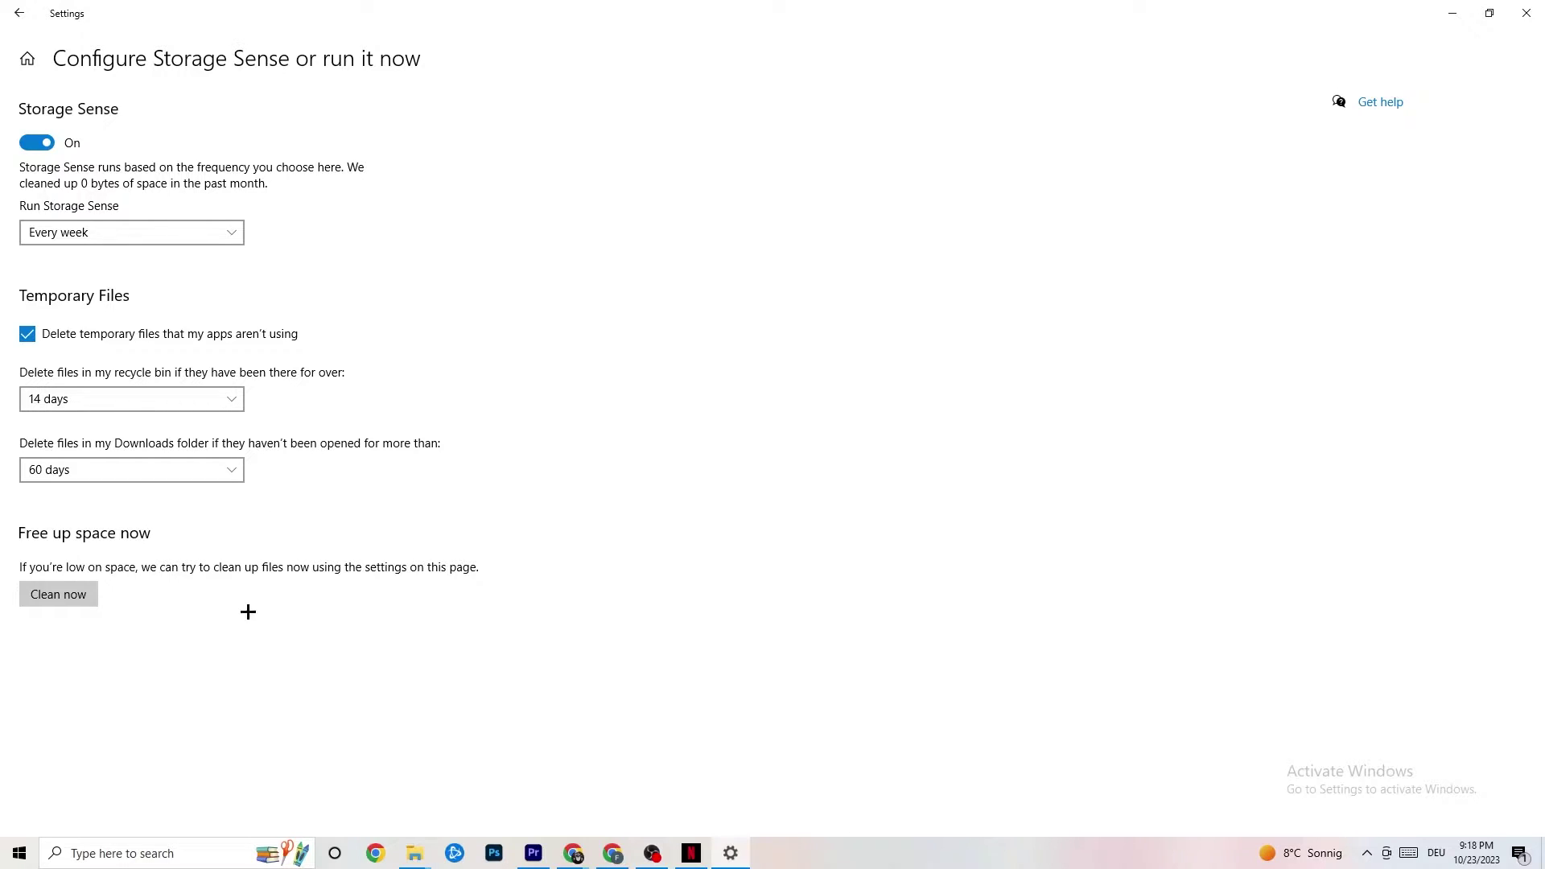
left_click(71, 600)
left_click(14, 7)
Step: Review the available power plans in the additional power settings, then return to the Settings home page
left_click(355, 254)
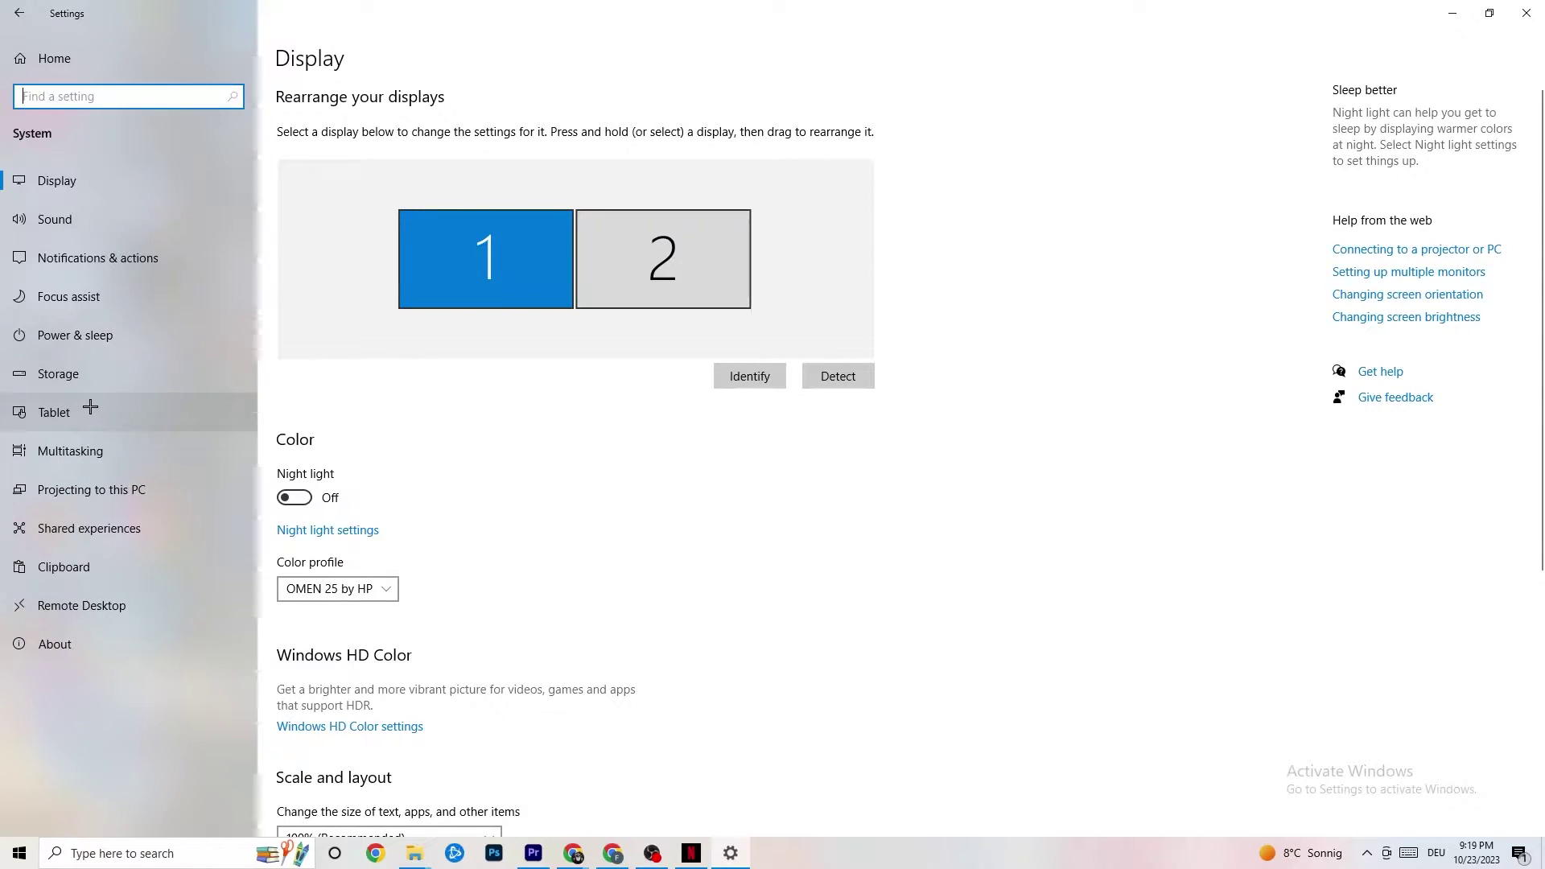
left_click(53, 330)
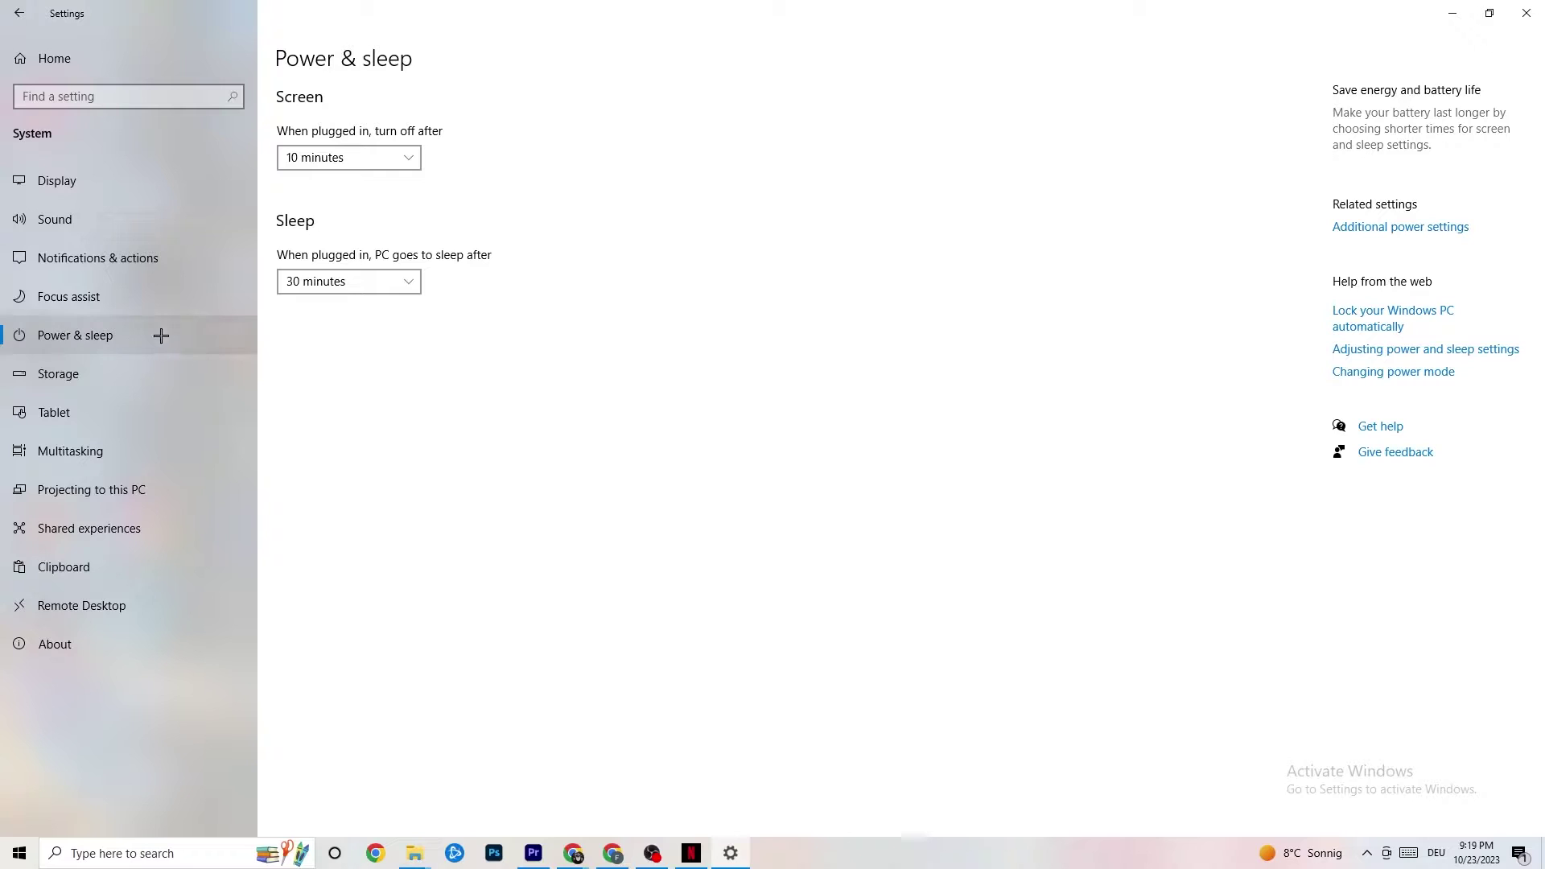
left_click(1392, 229)
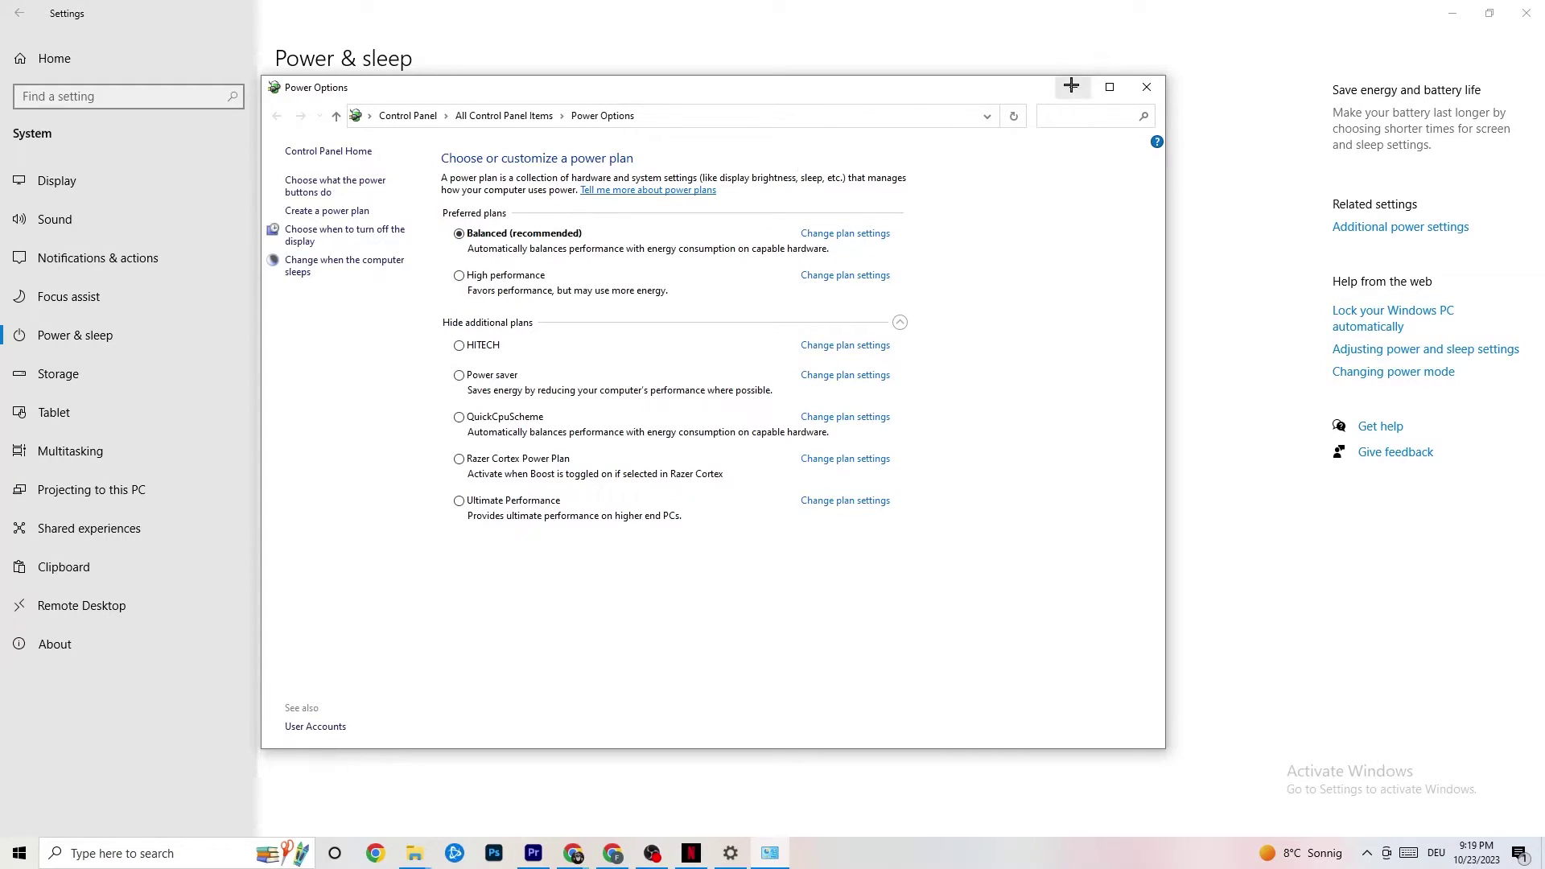
left_click(1148, 89)
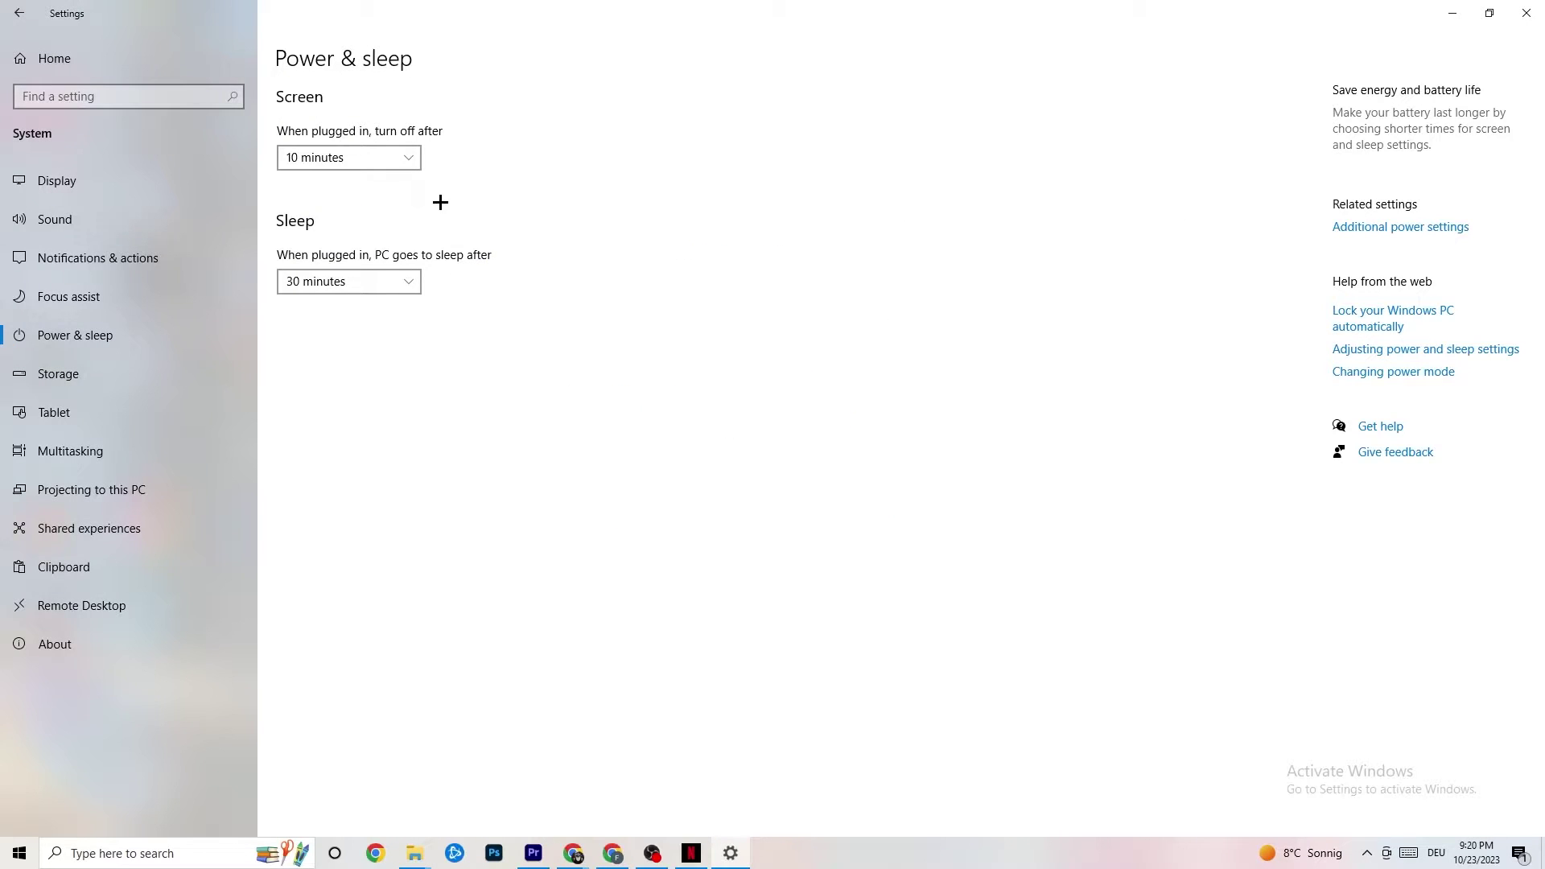
left_click(25, 12)
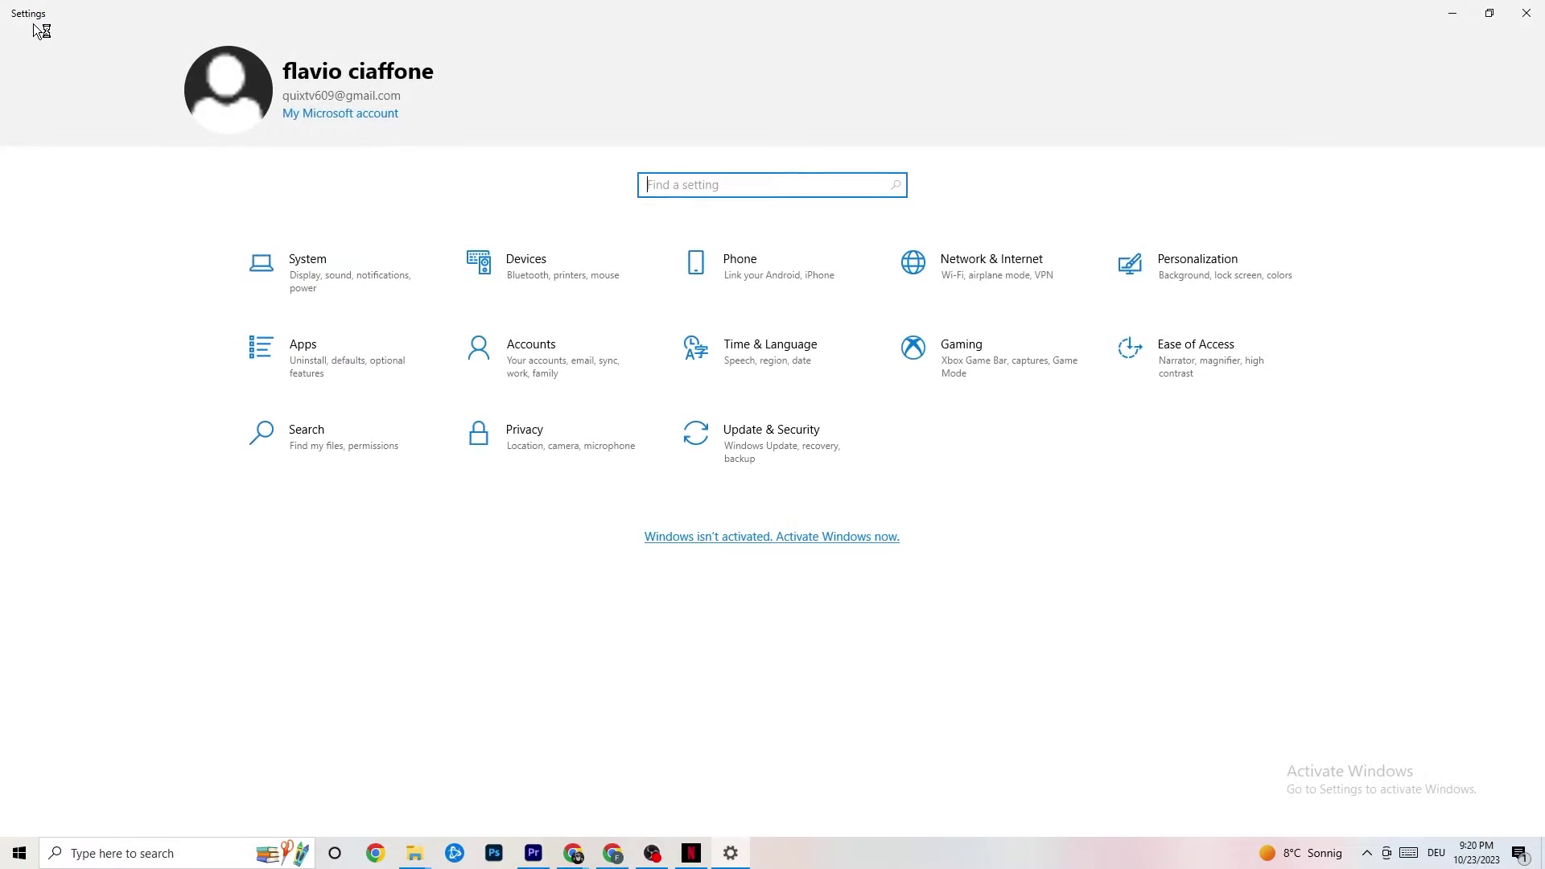
Step: Review the gaming settings for Xbox Game Bar, Captures and Game Mode
left_click(981, 377)
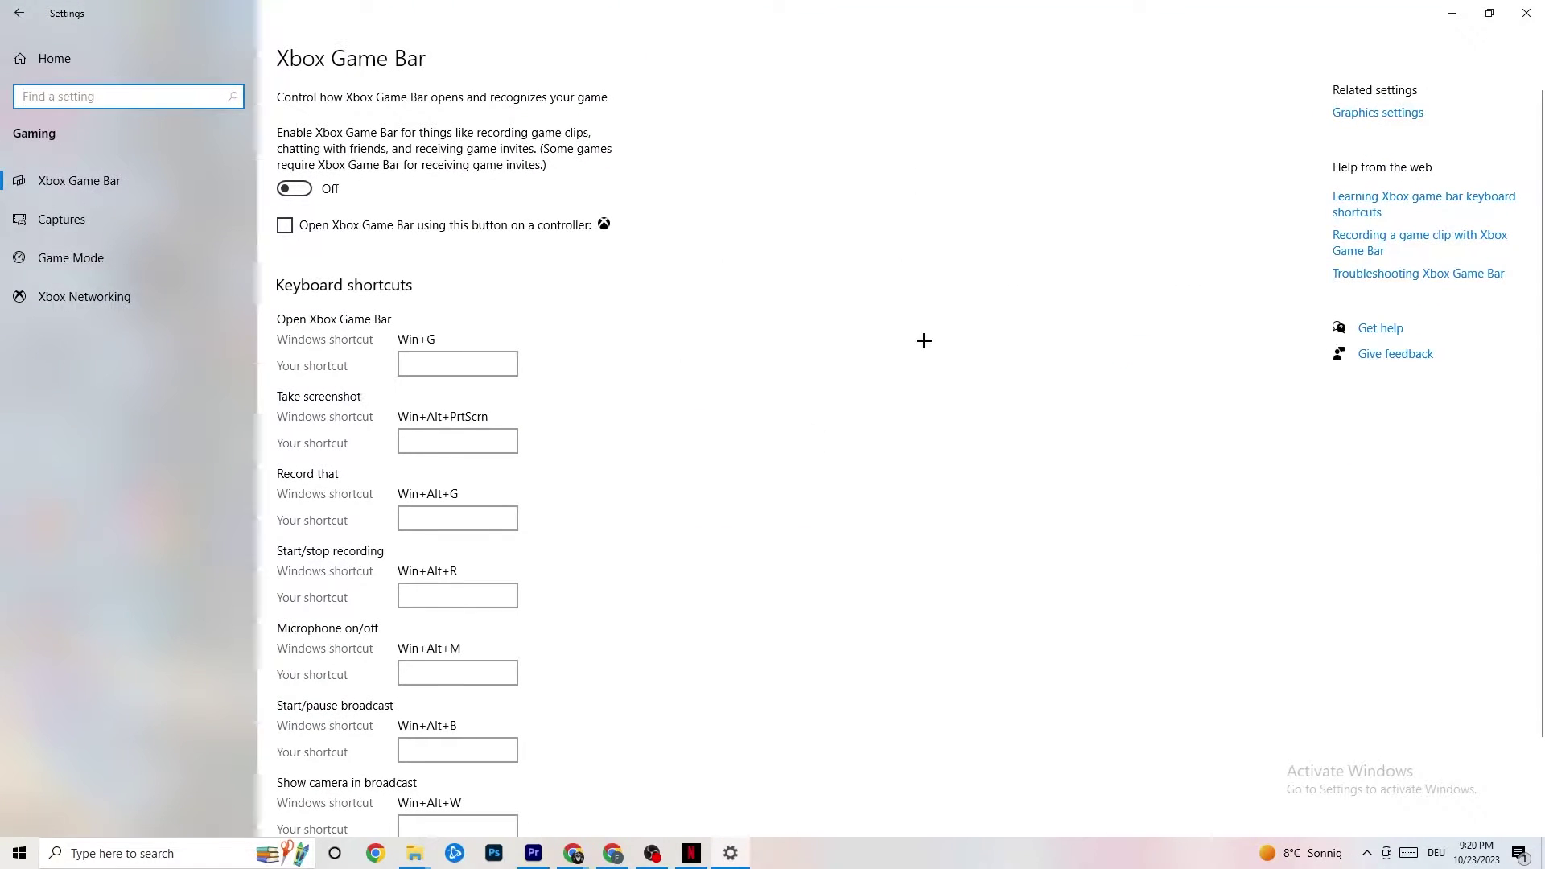
scroll(532, 322, "down", 2)
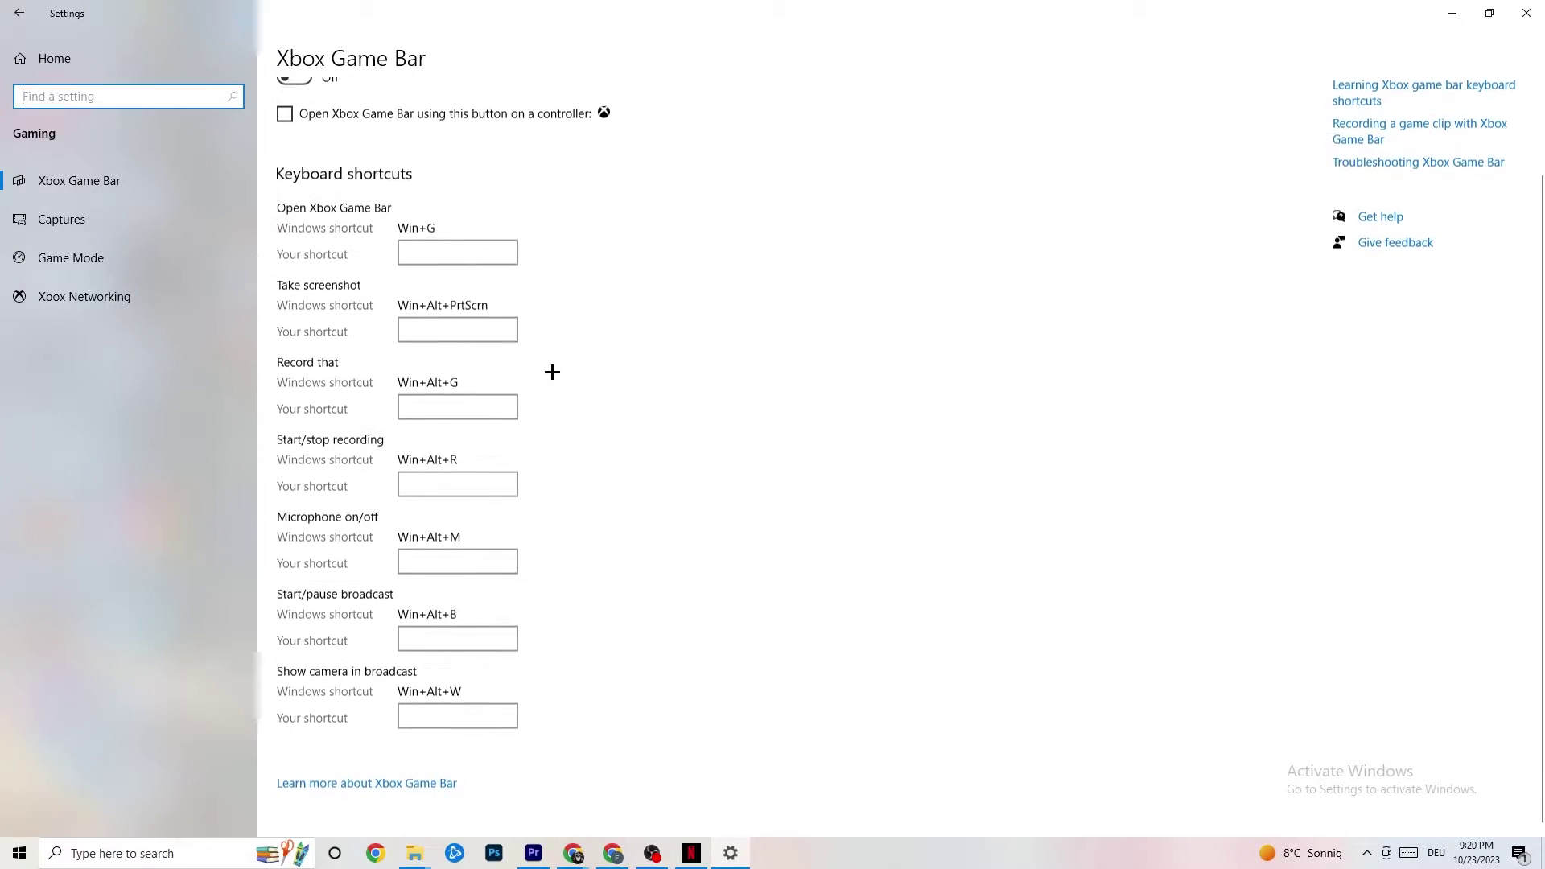
scroll(491, 386, "up", 2)
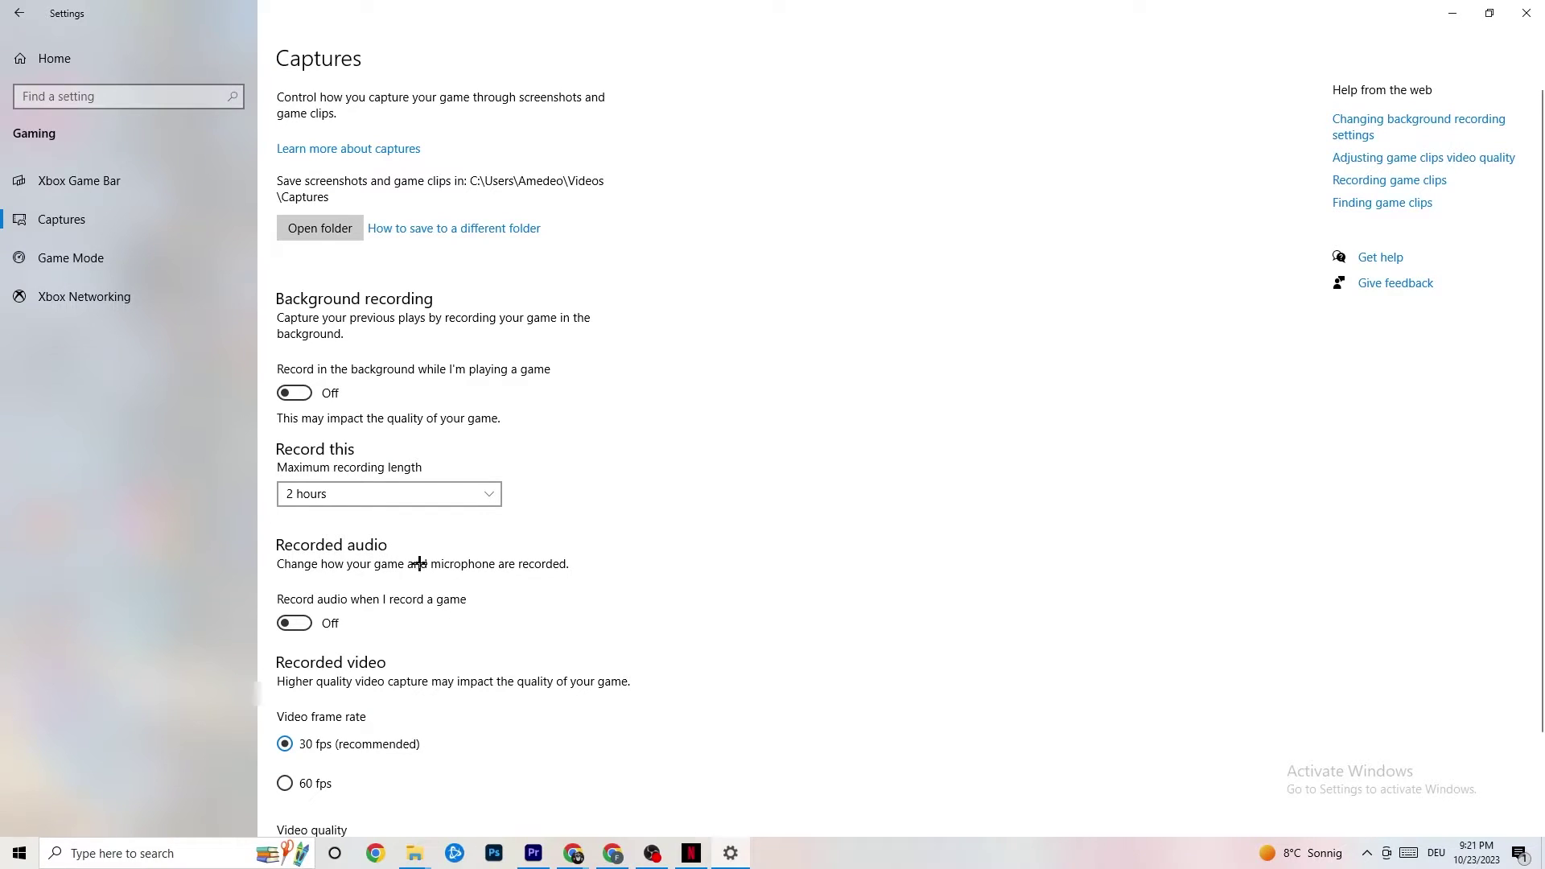
scroll(417, 562, "down", 3)
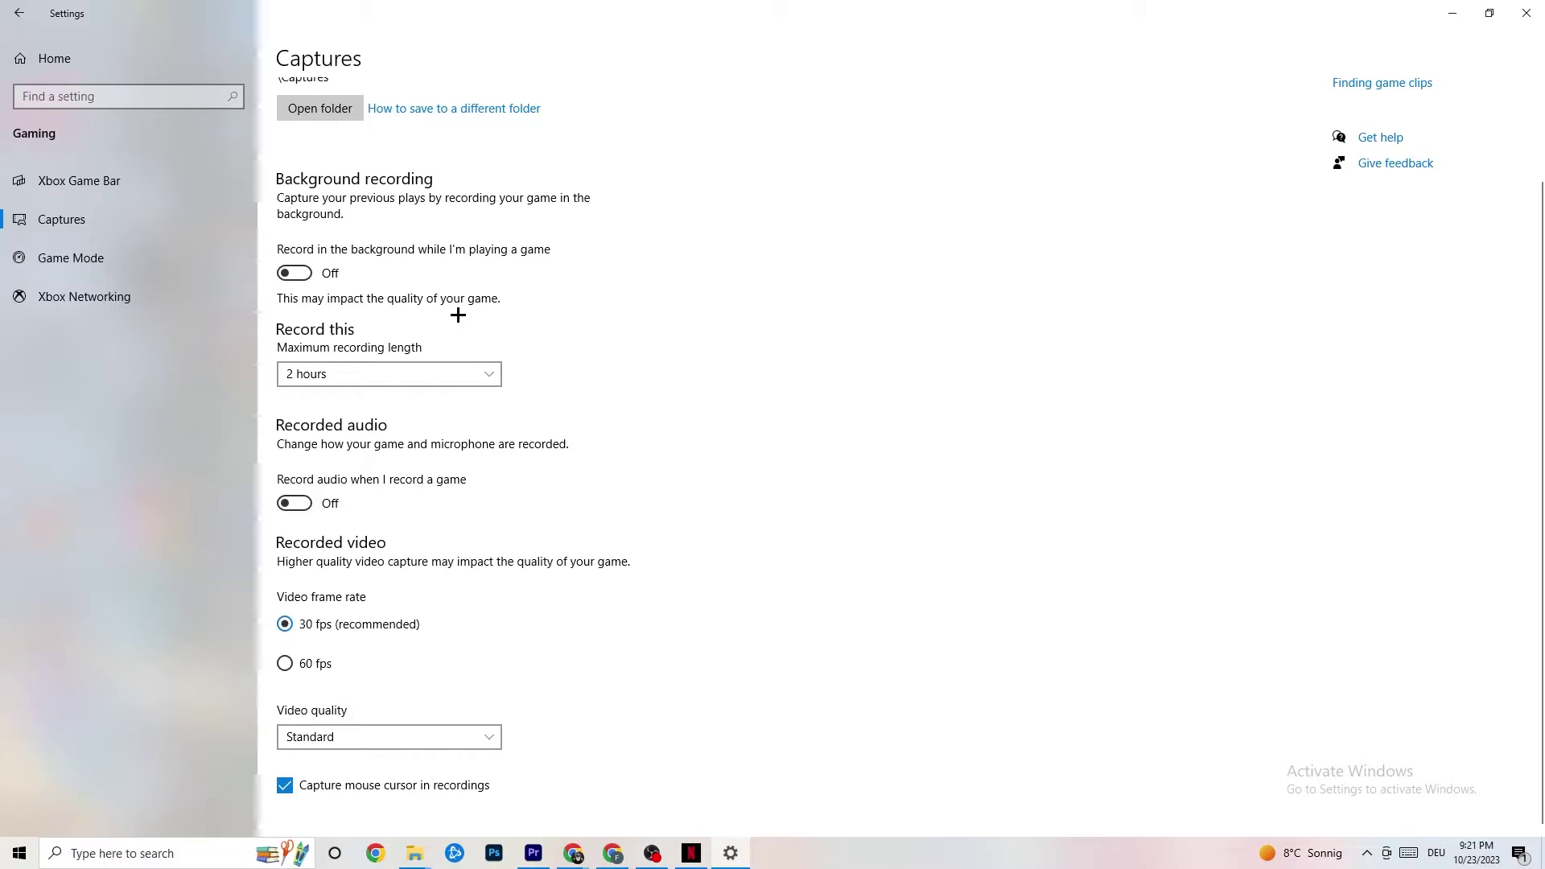
left_click(120, 265)
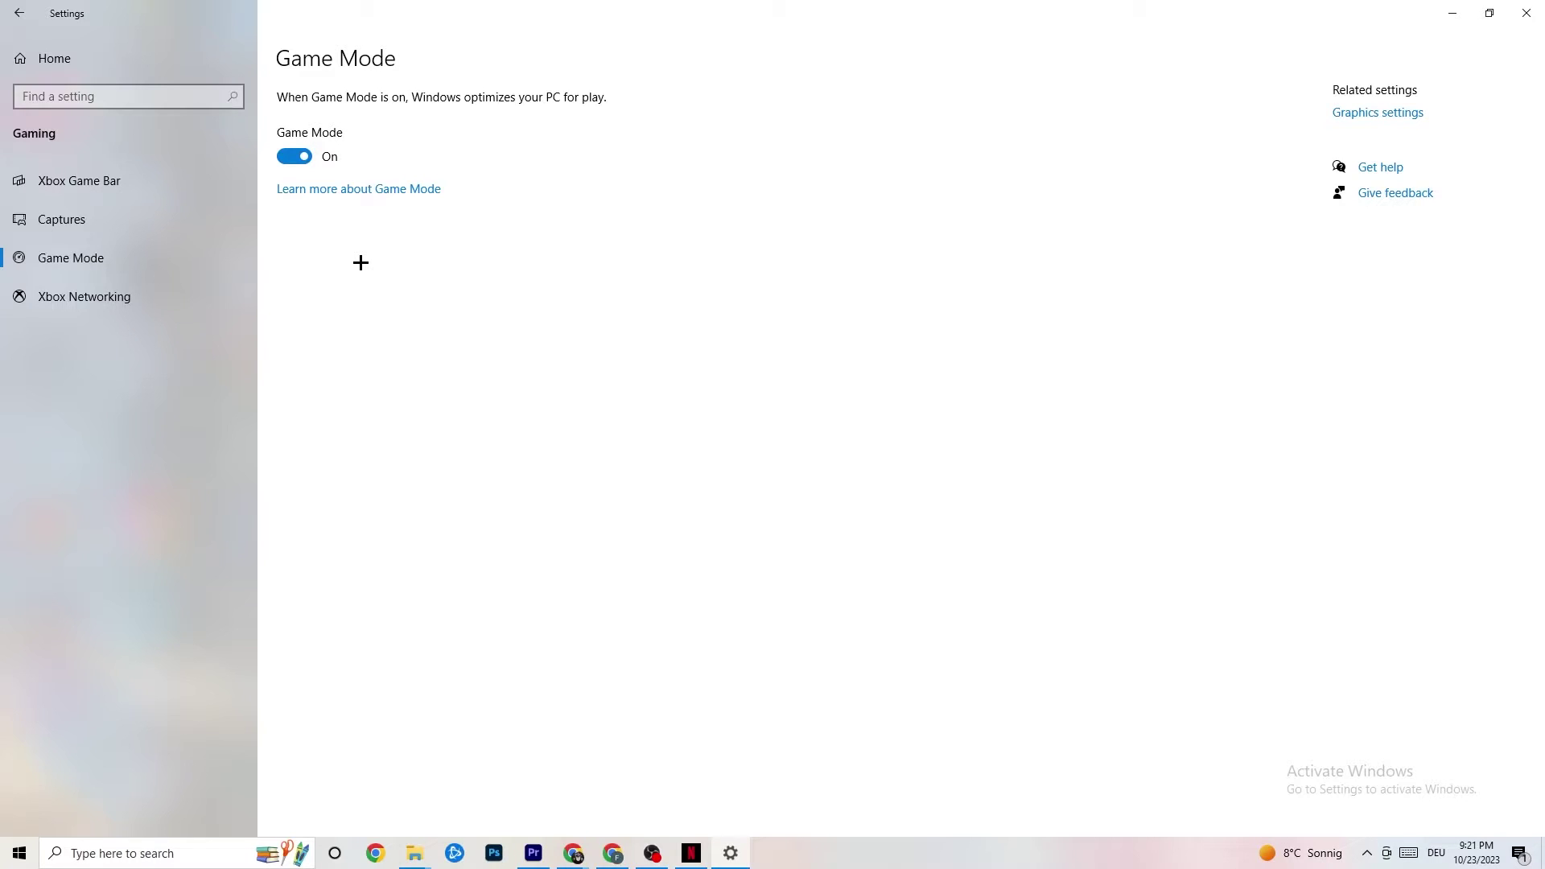
left_click(24, 13)
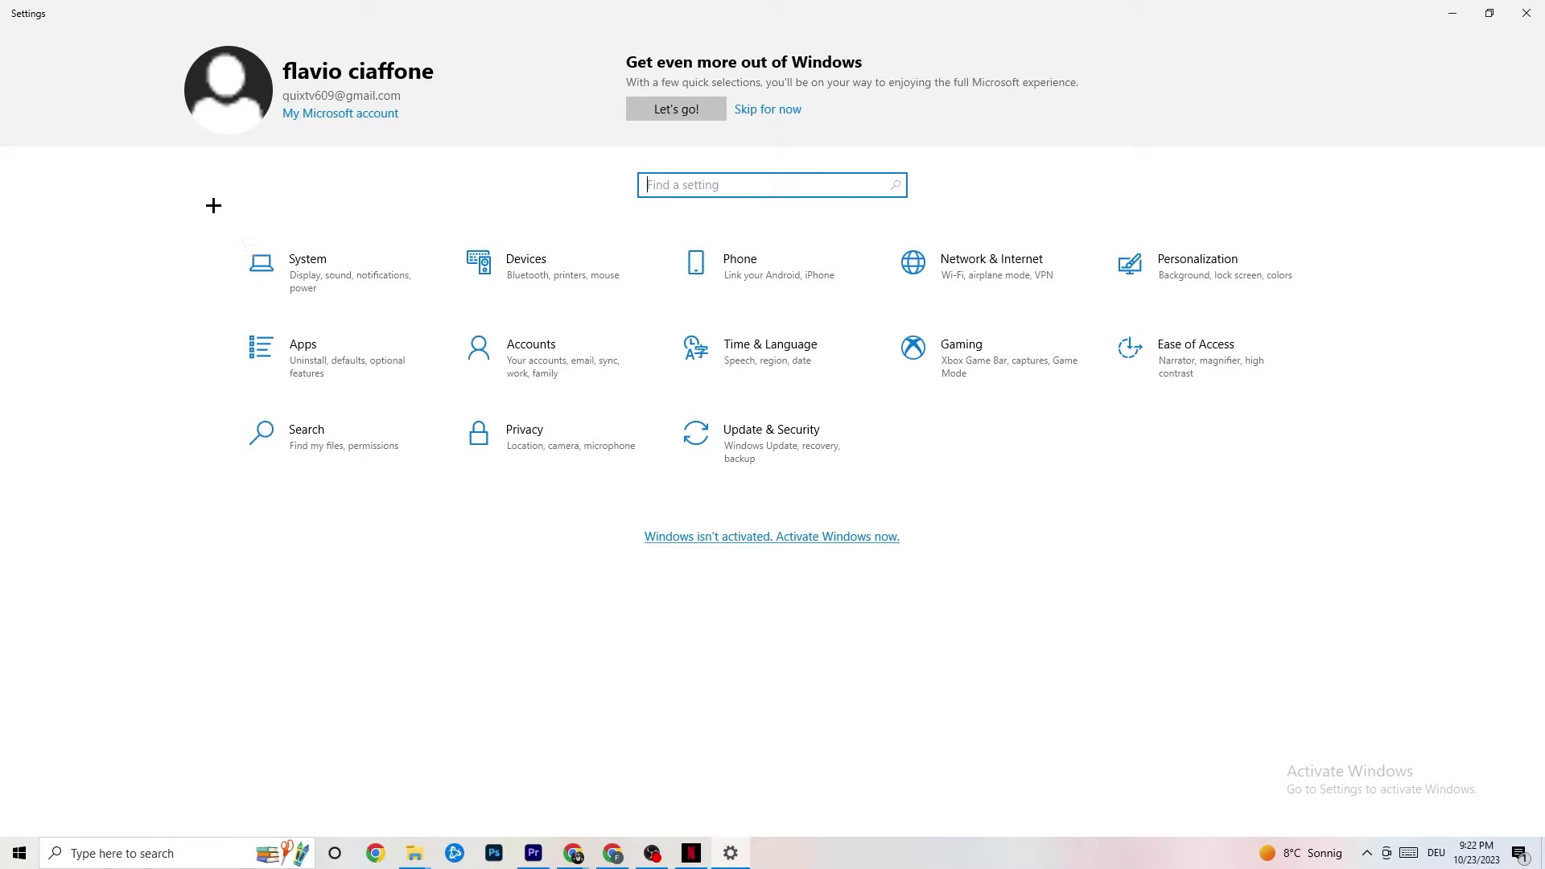
Step: Review the Windows Update and Troubleshoot pages under Update & Security and close Settings
left_click(797, 457)
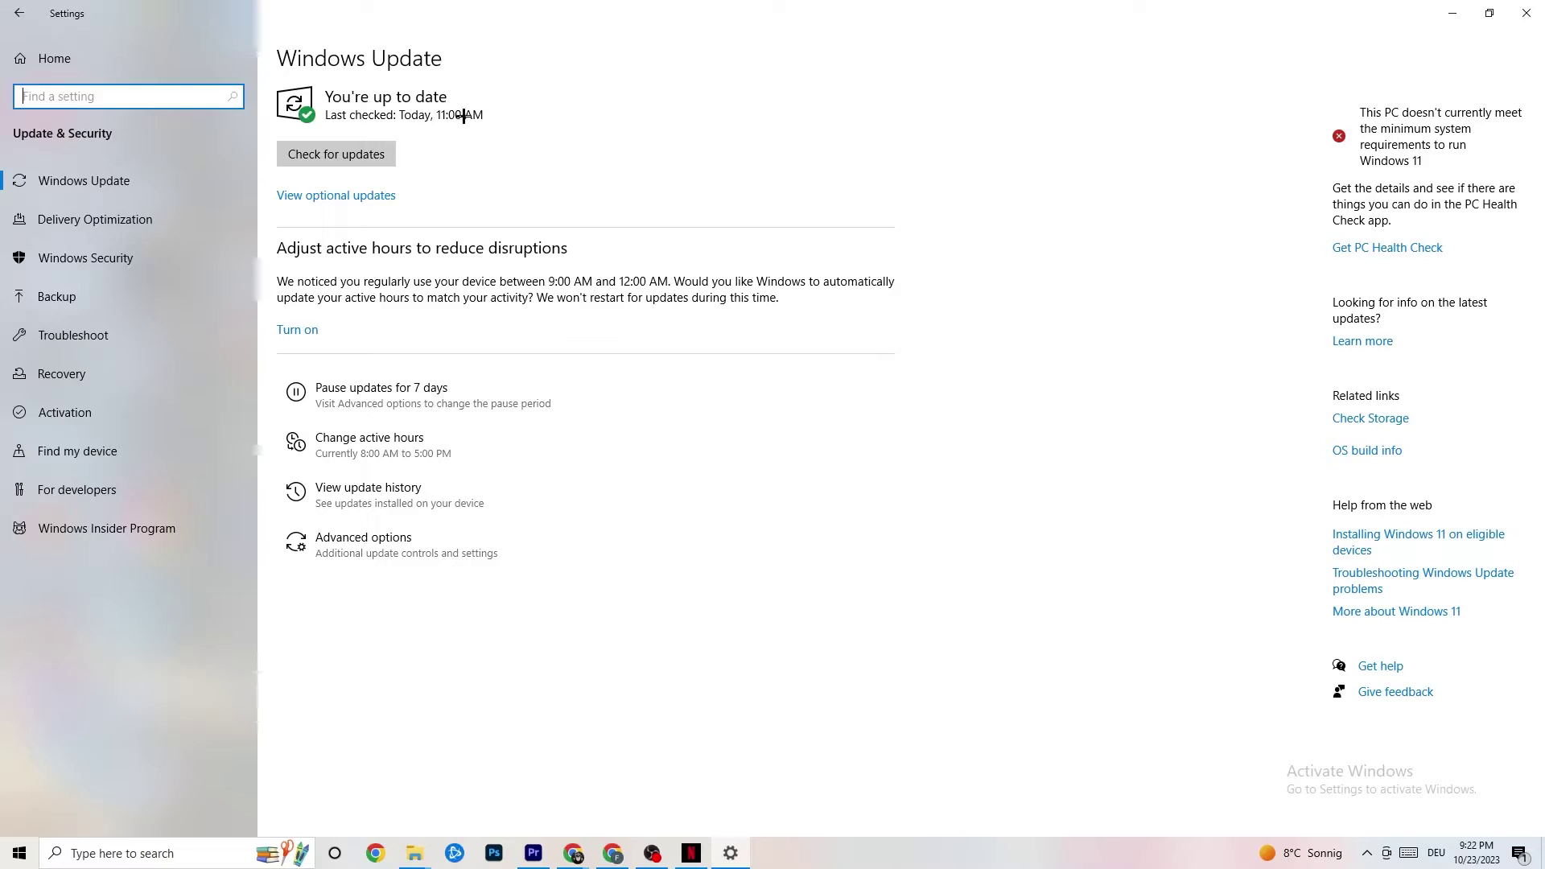
left_click(506, 174)
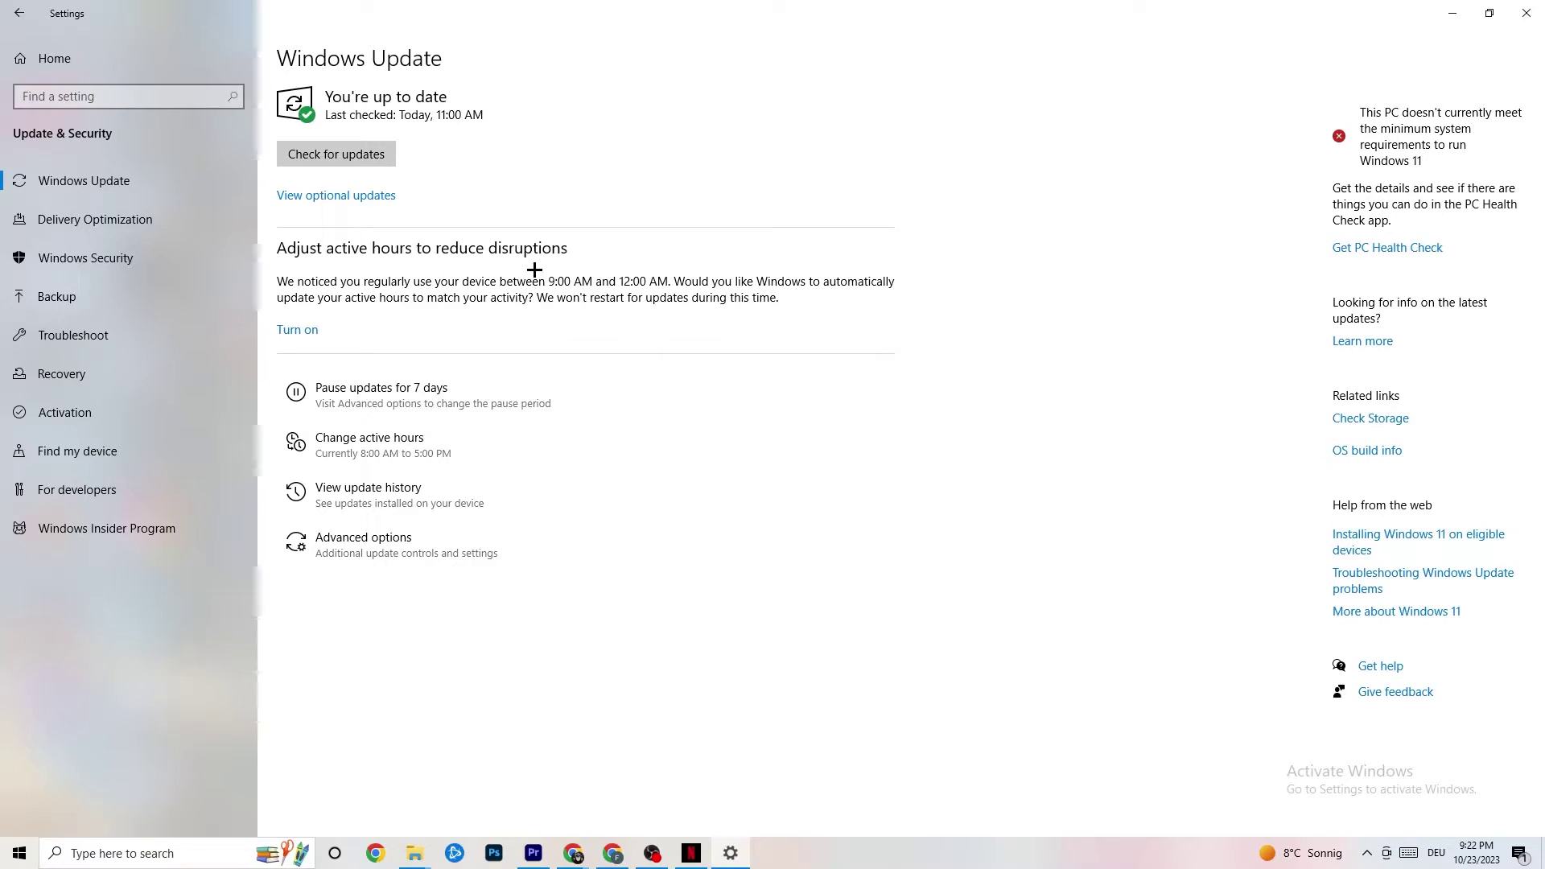
left_click(125, 335)
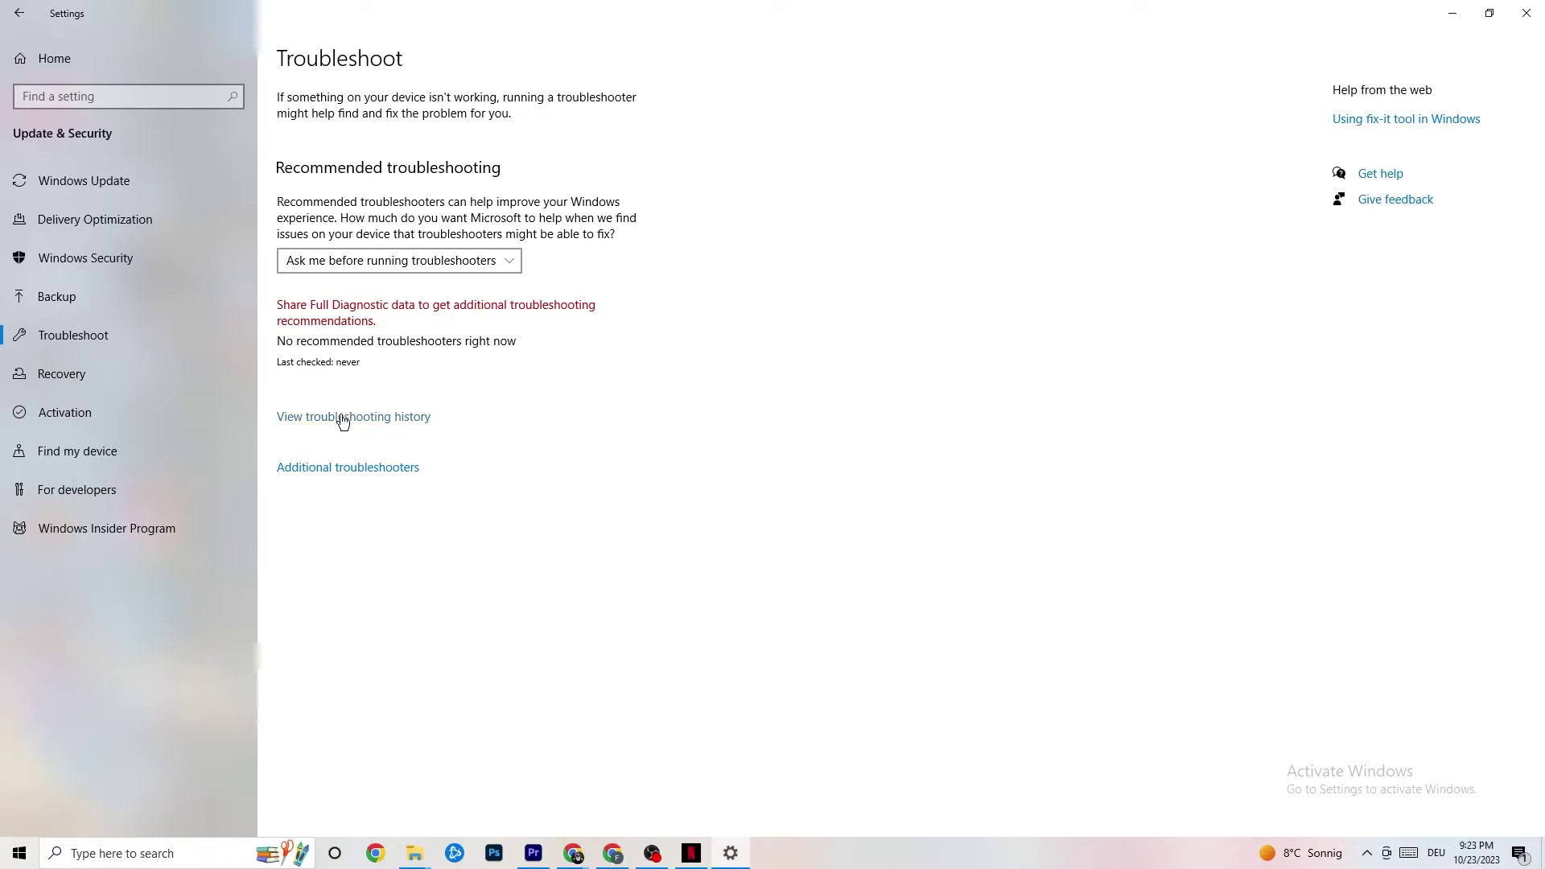
left_click(1519, 5)
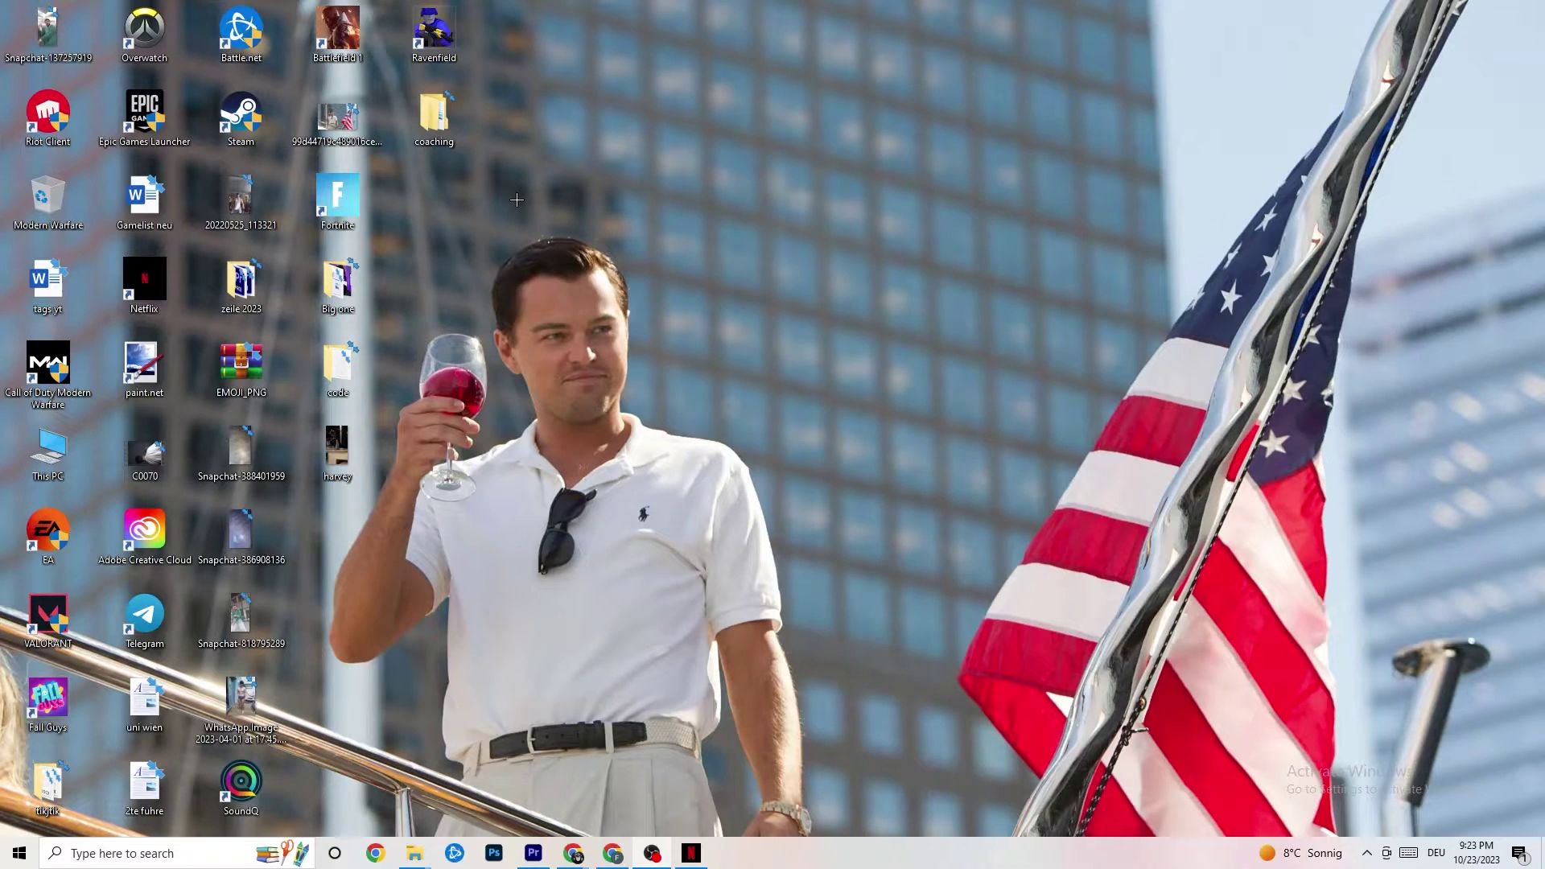
Step: Move the Steam shortcut to an empty area of the desktop, away from the other icons
left_click_drag(258, 121, 889, 268)
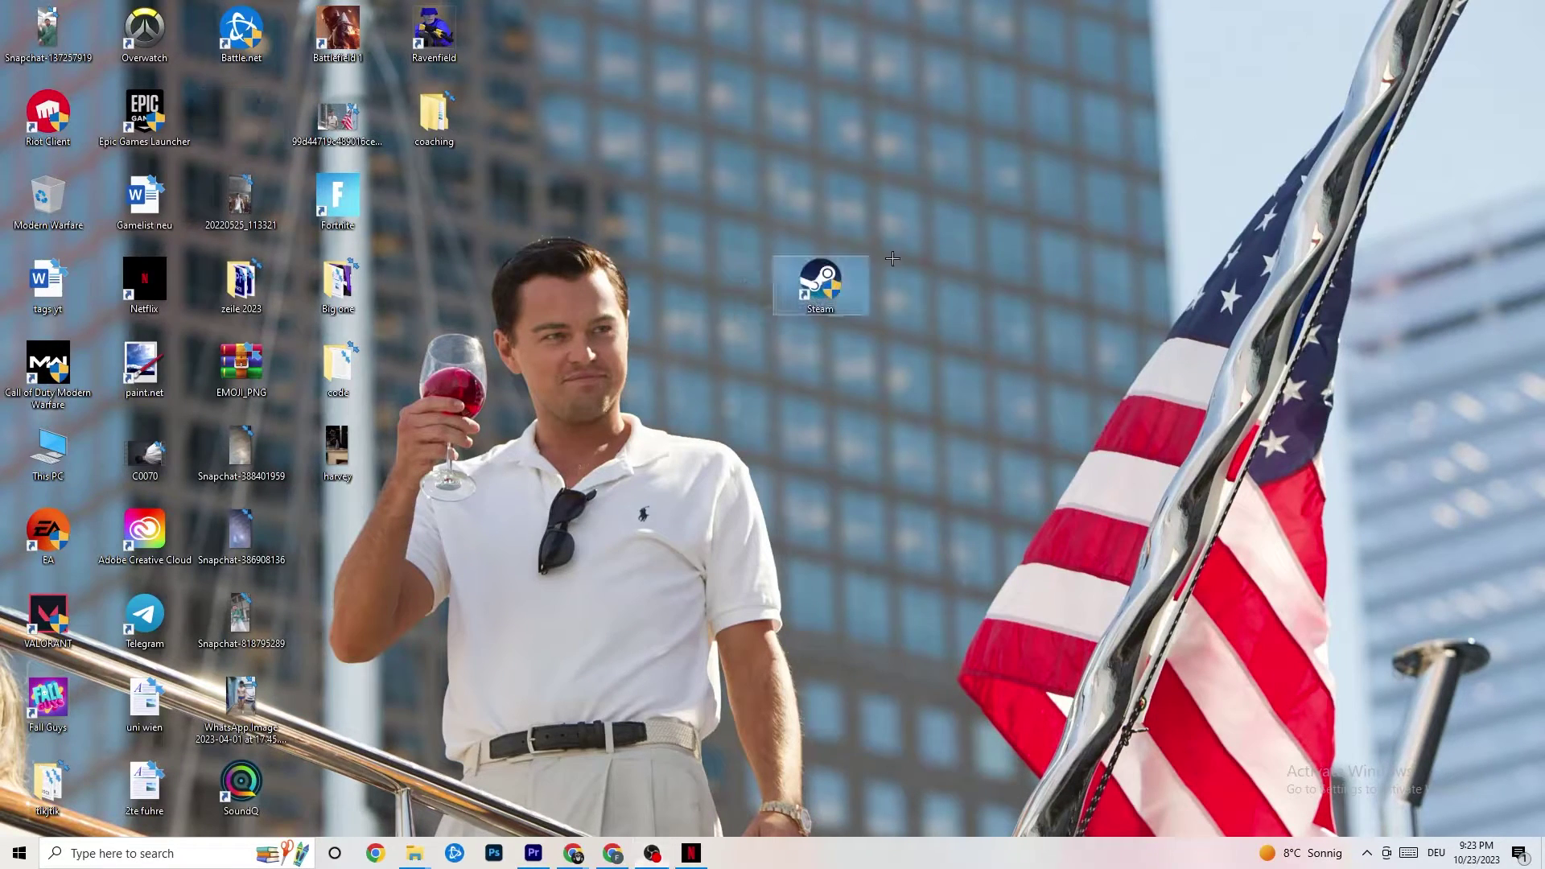
right_click(820, 293)
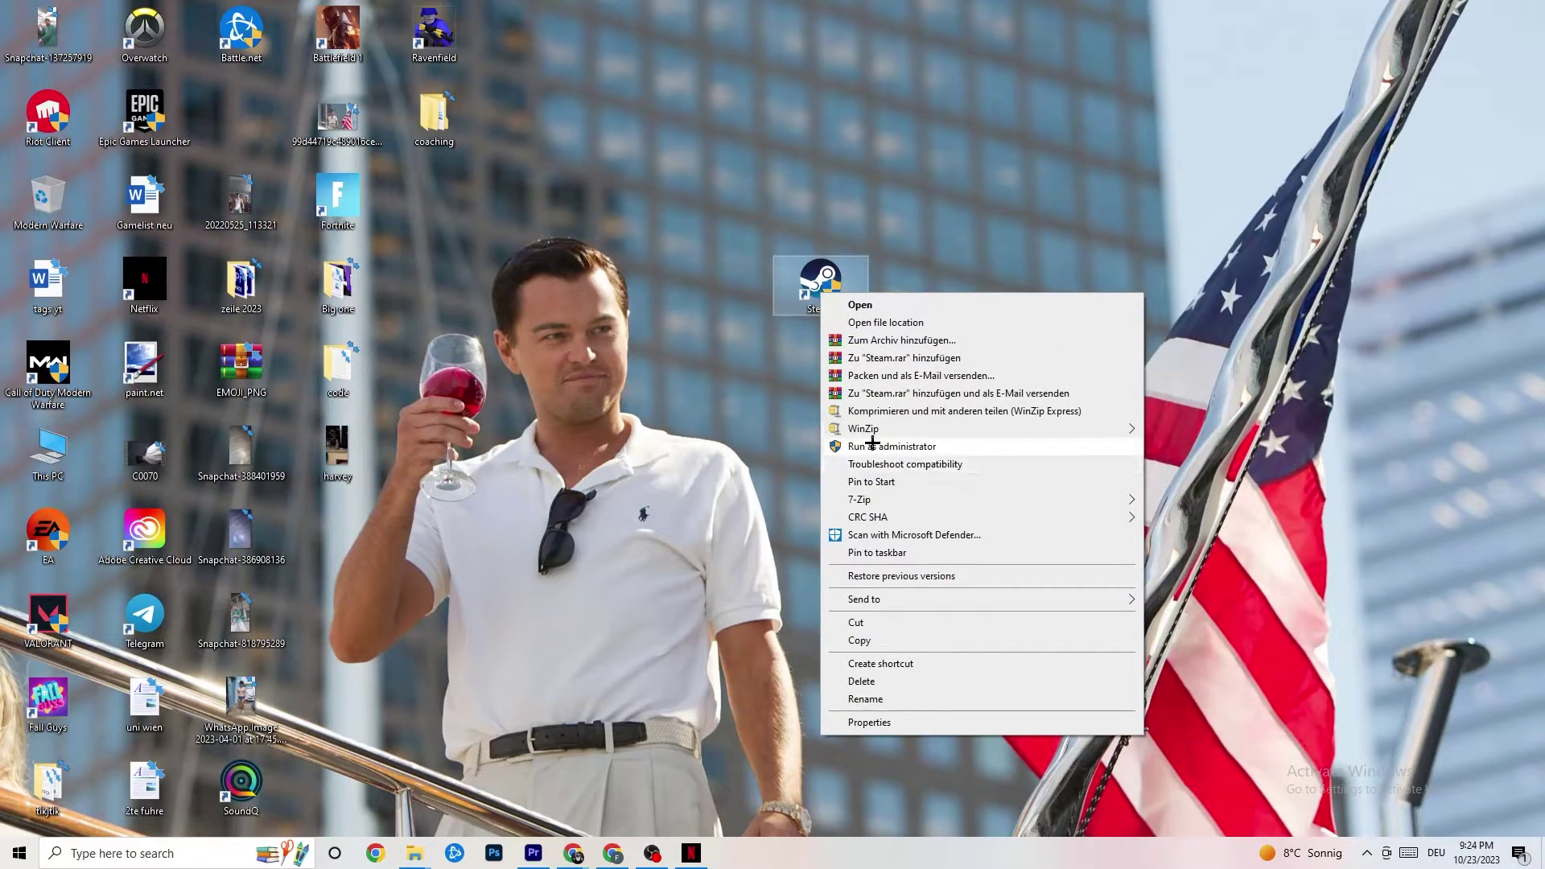
left_click(657, 401)
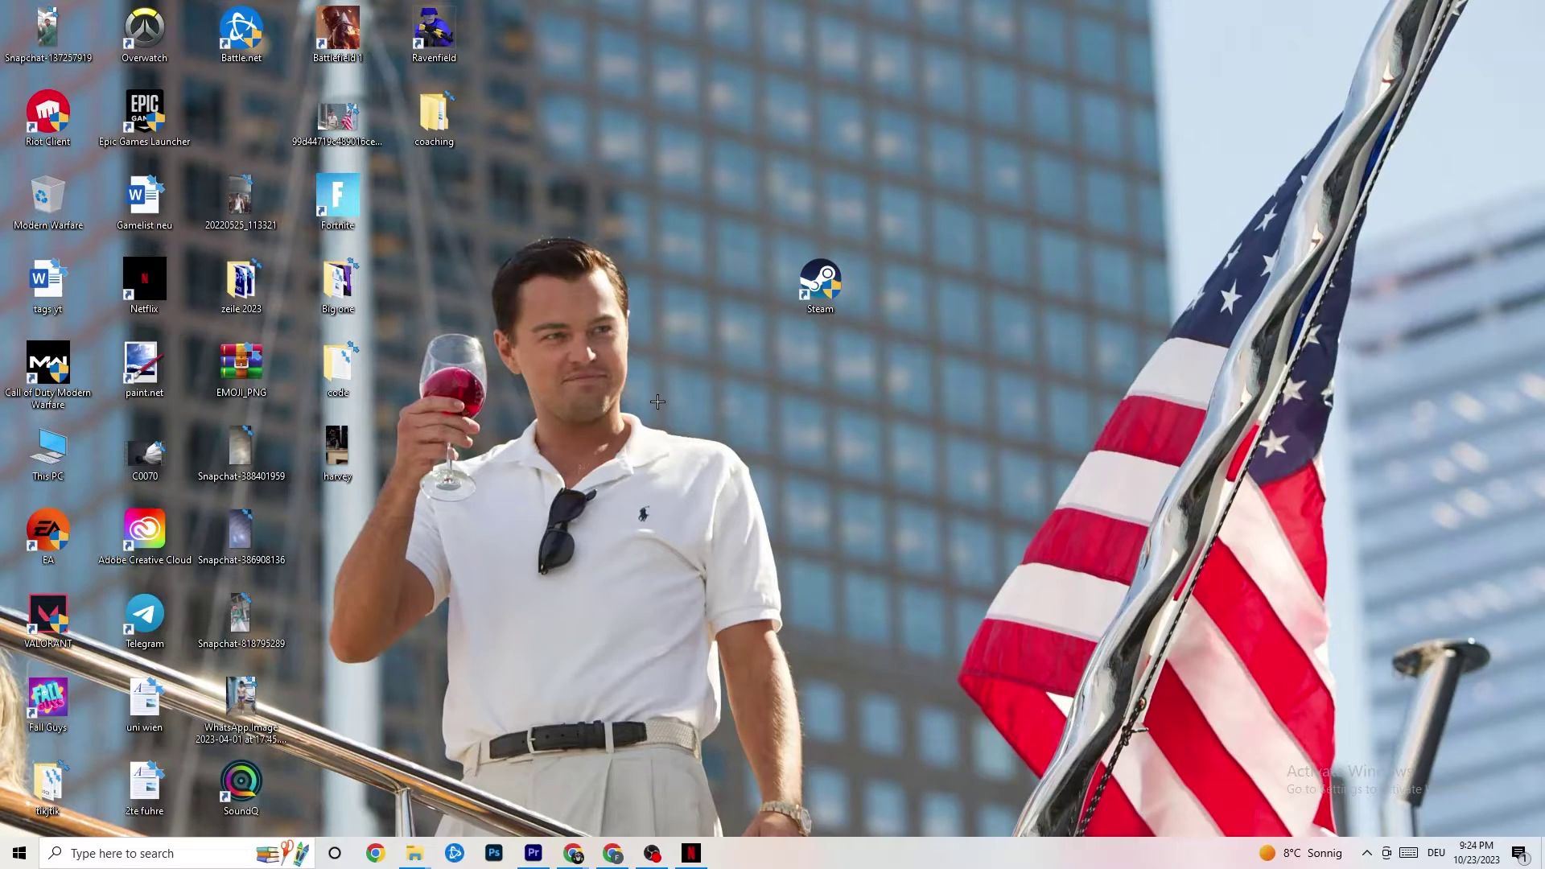
left_click_drag(787, 308, 690, 309)
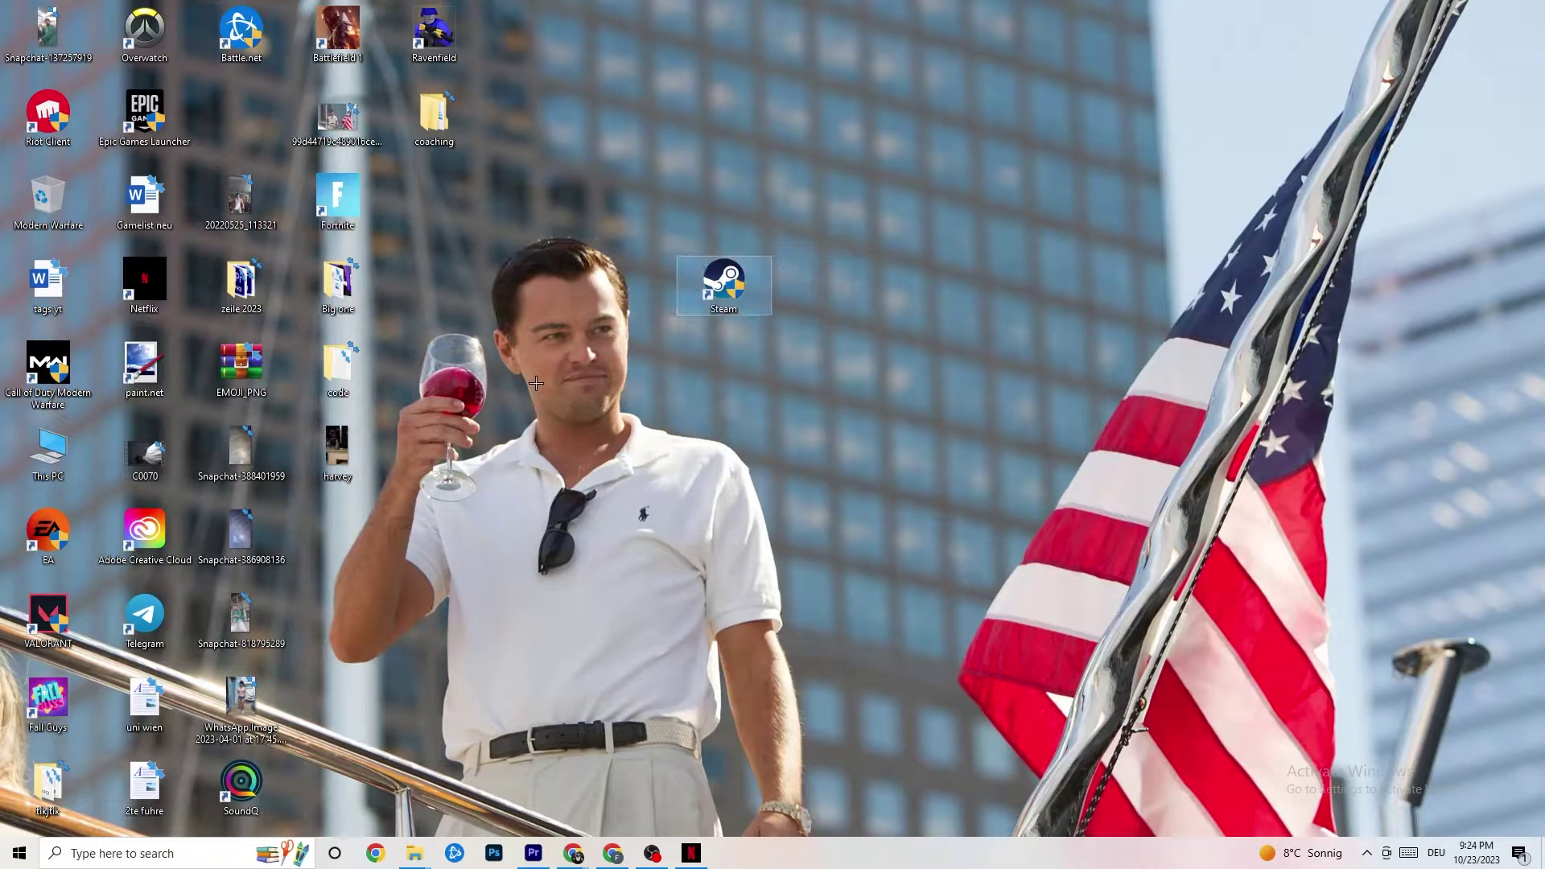
Step: Review the compatibility mode options in the Steam shortcut's properties, keep Windows 8 selected, and accept the dialog
right_click(711, 289)
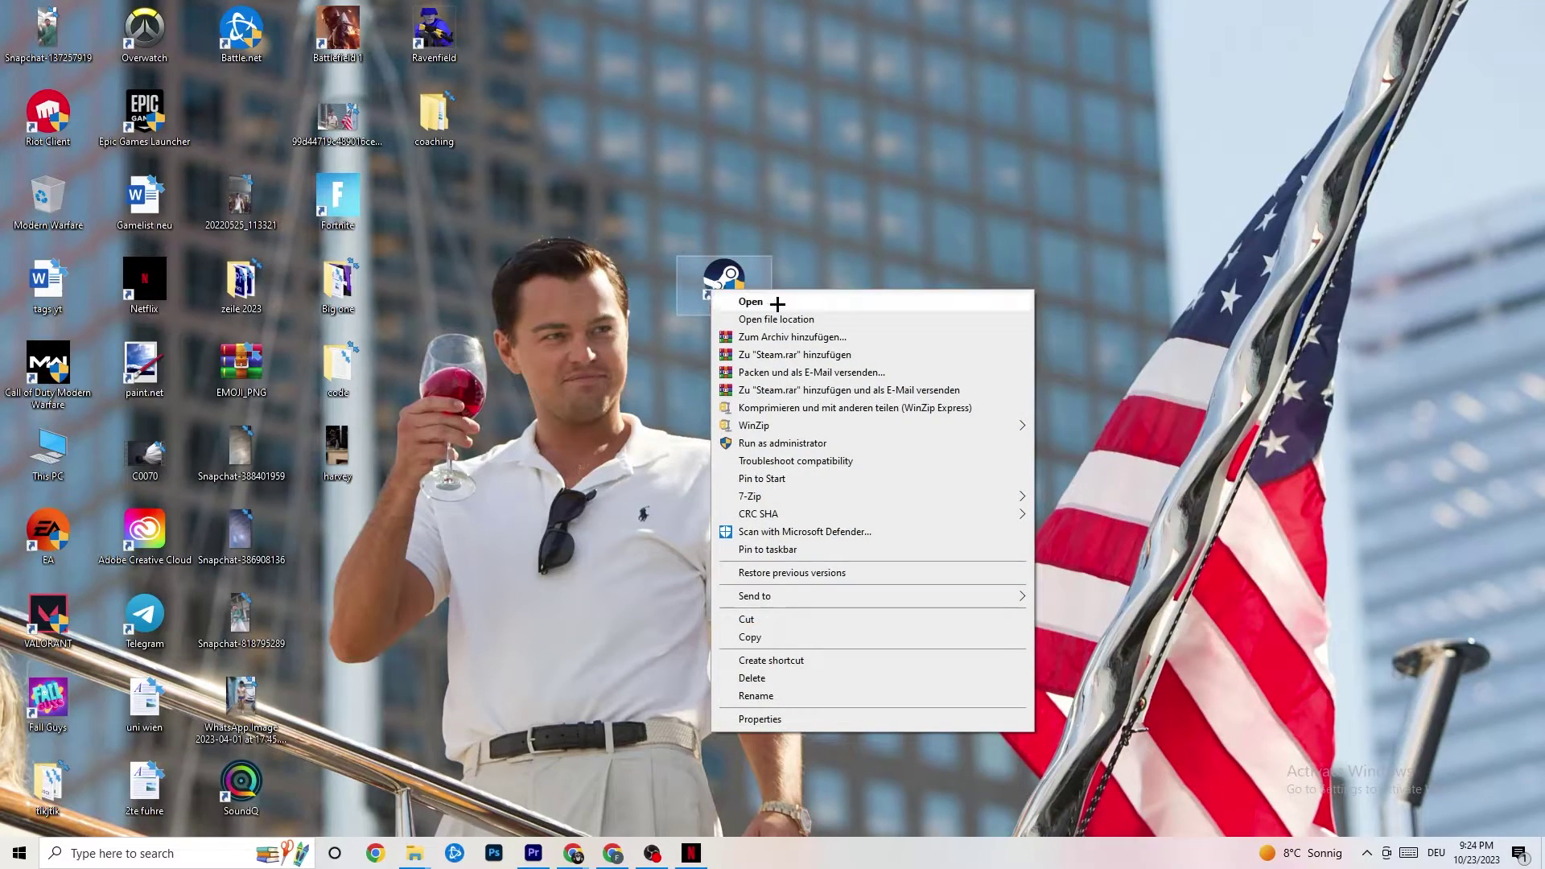
left_click(785, 718)
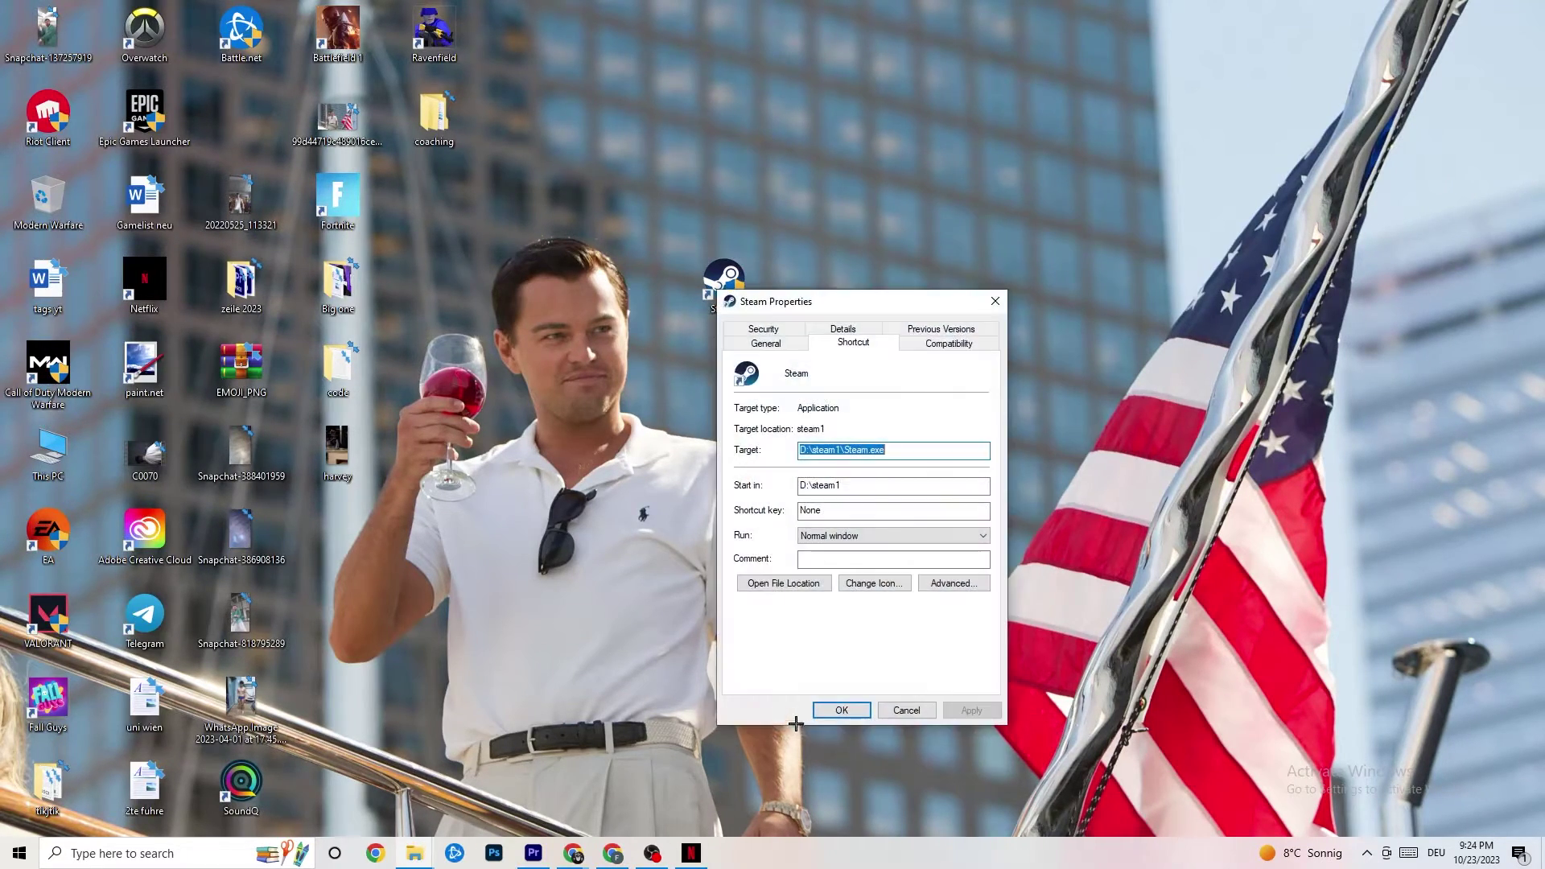
left_click_drag(844, 305, 621, 85)
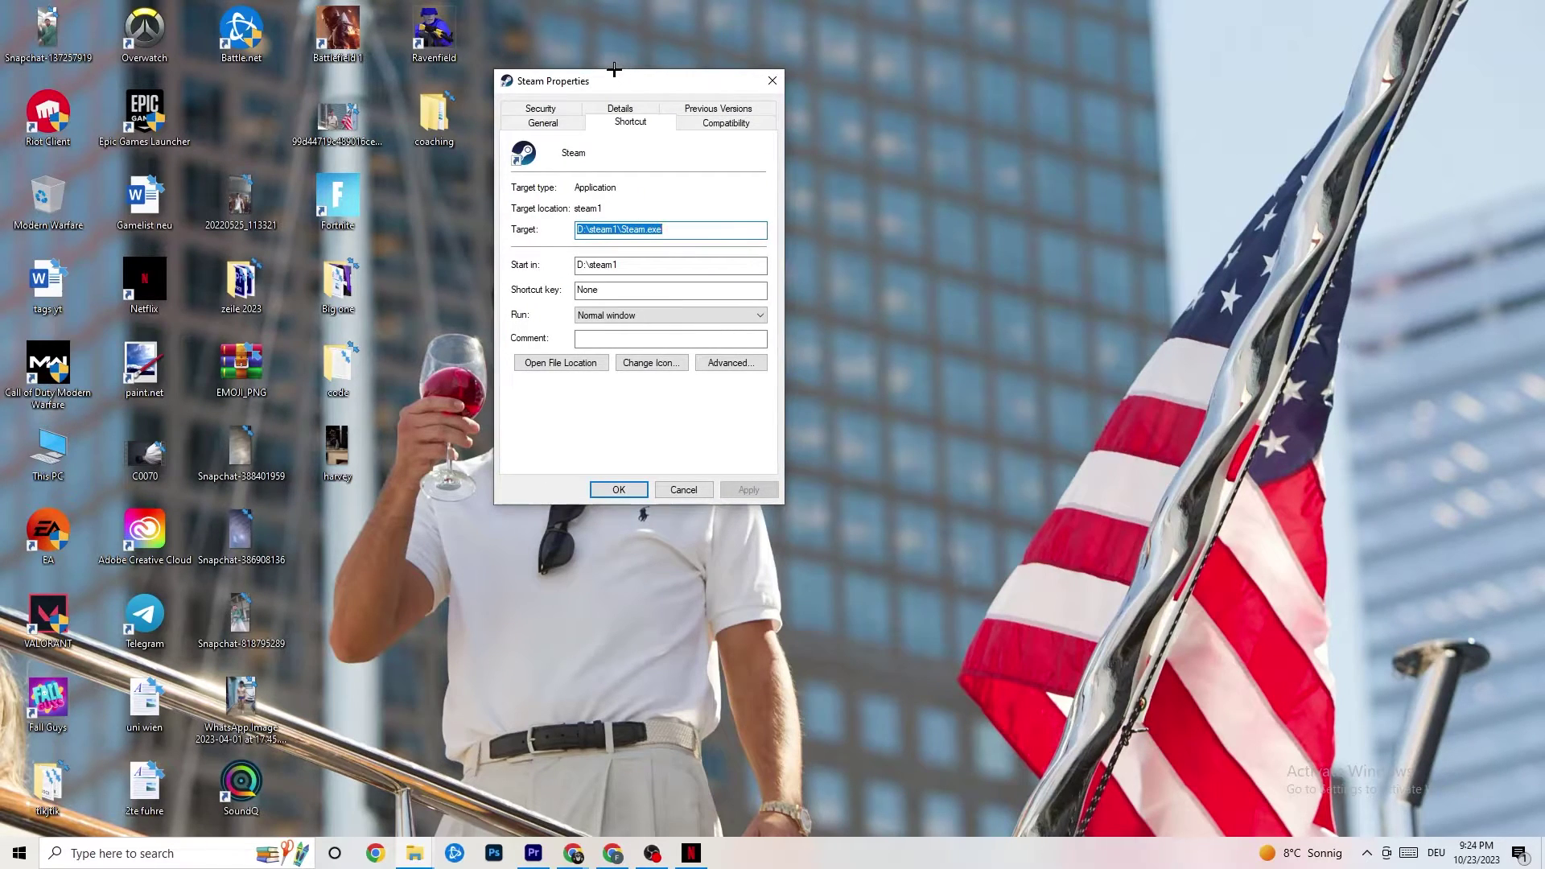
left_click(705, 123)
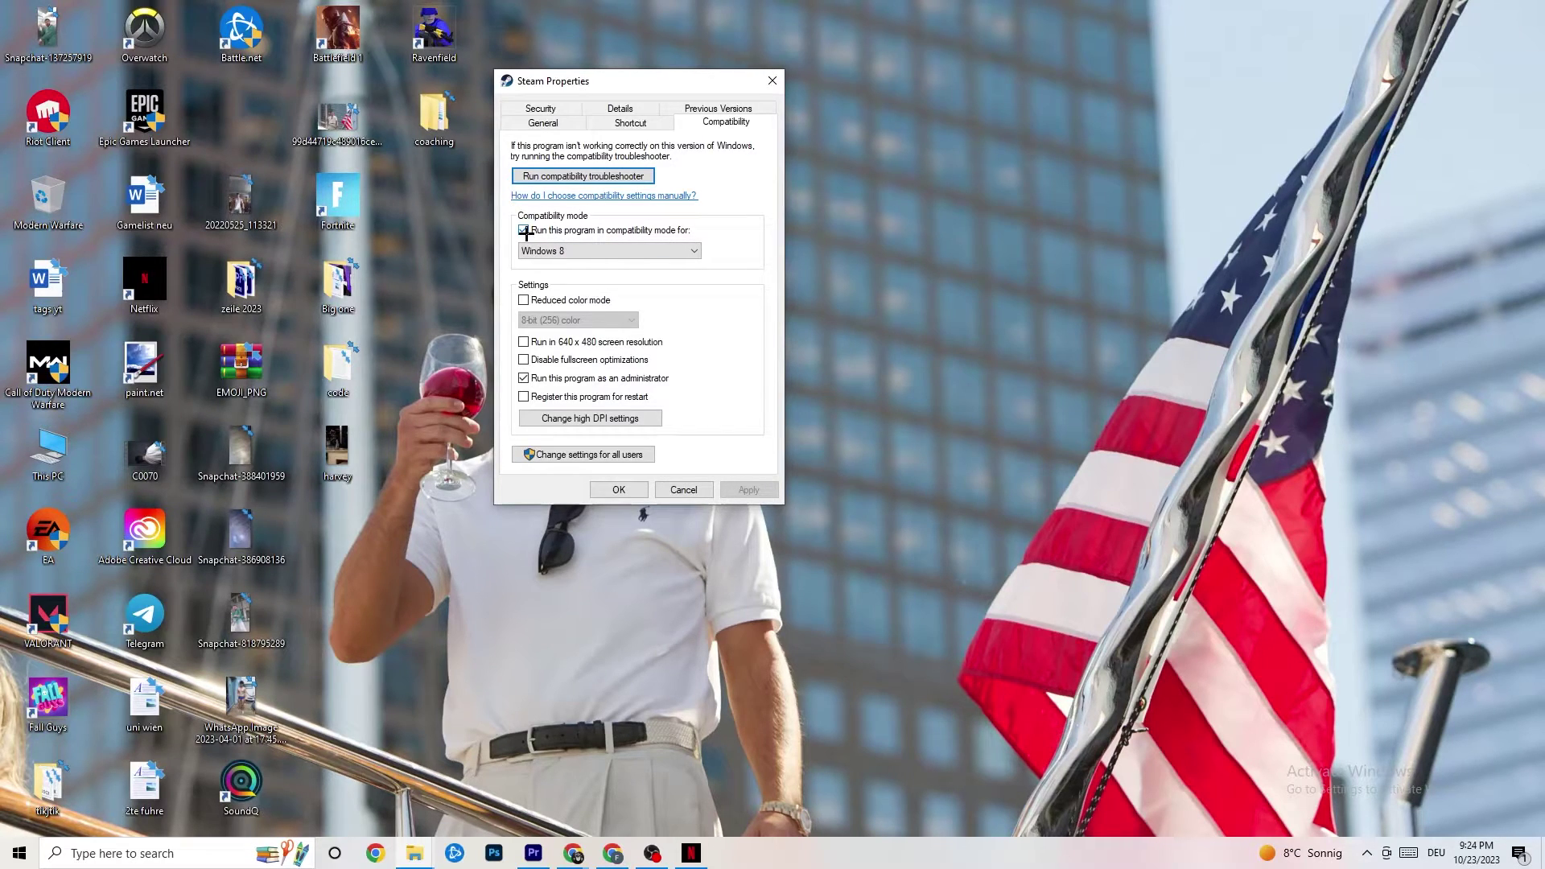
left_click(675, 250)
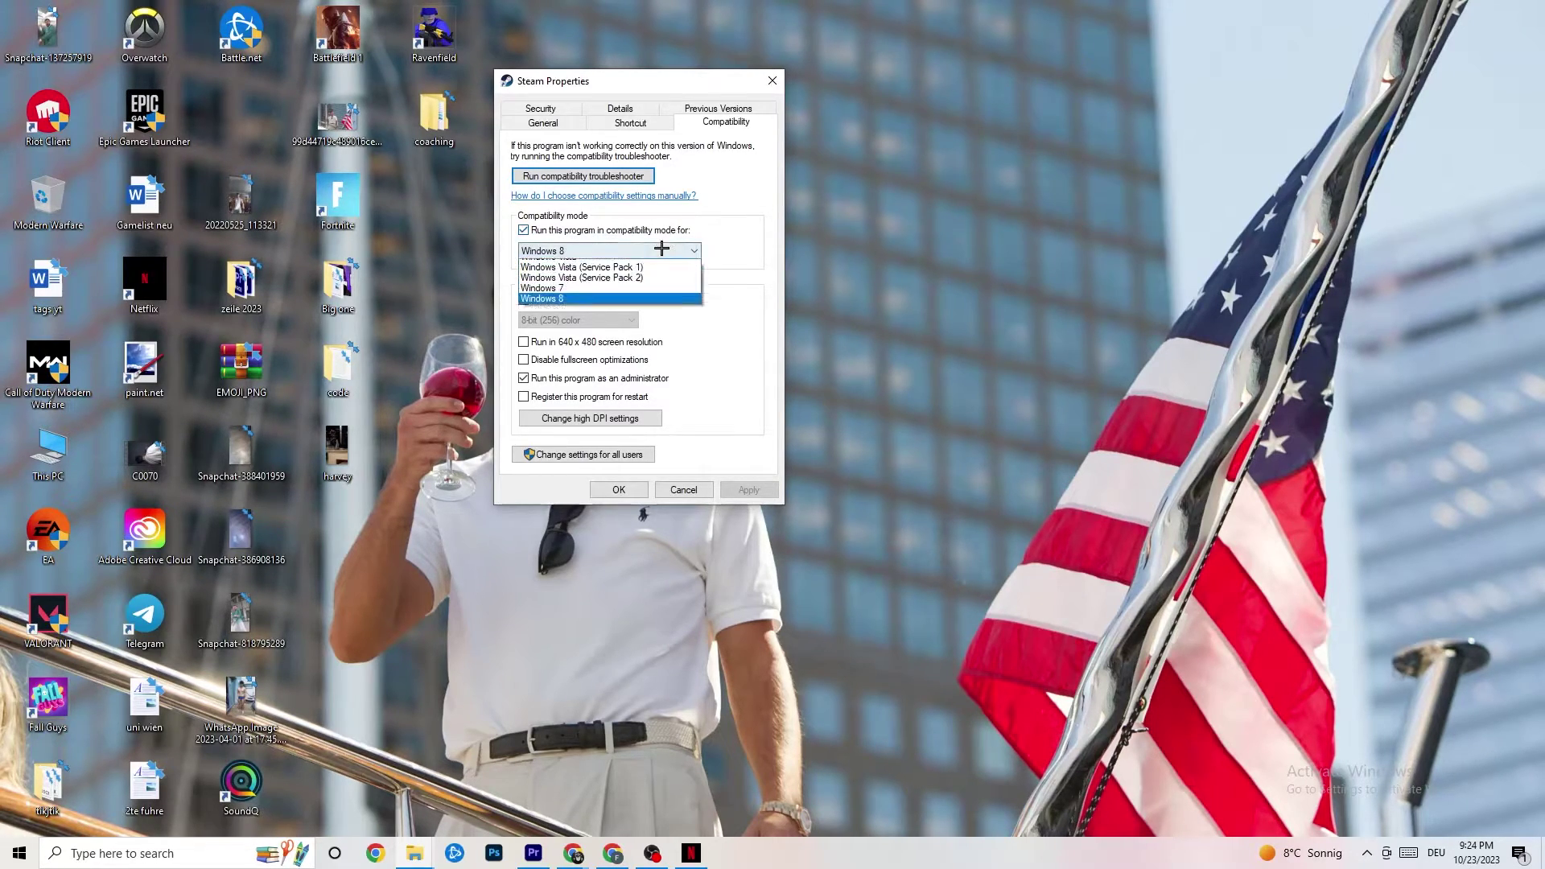
left_click(699, 231)
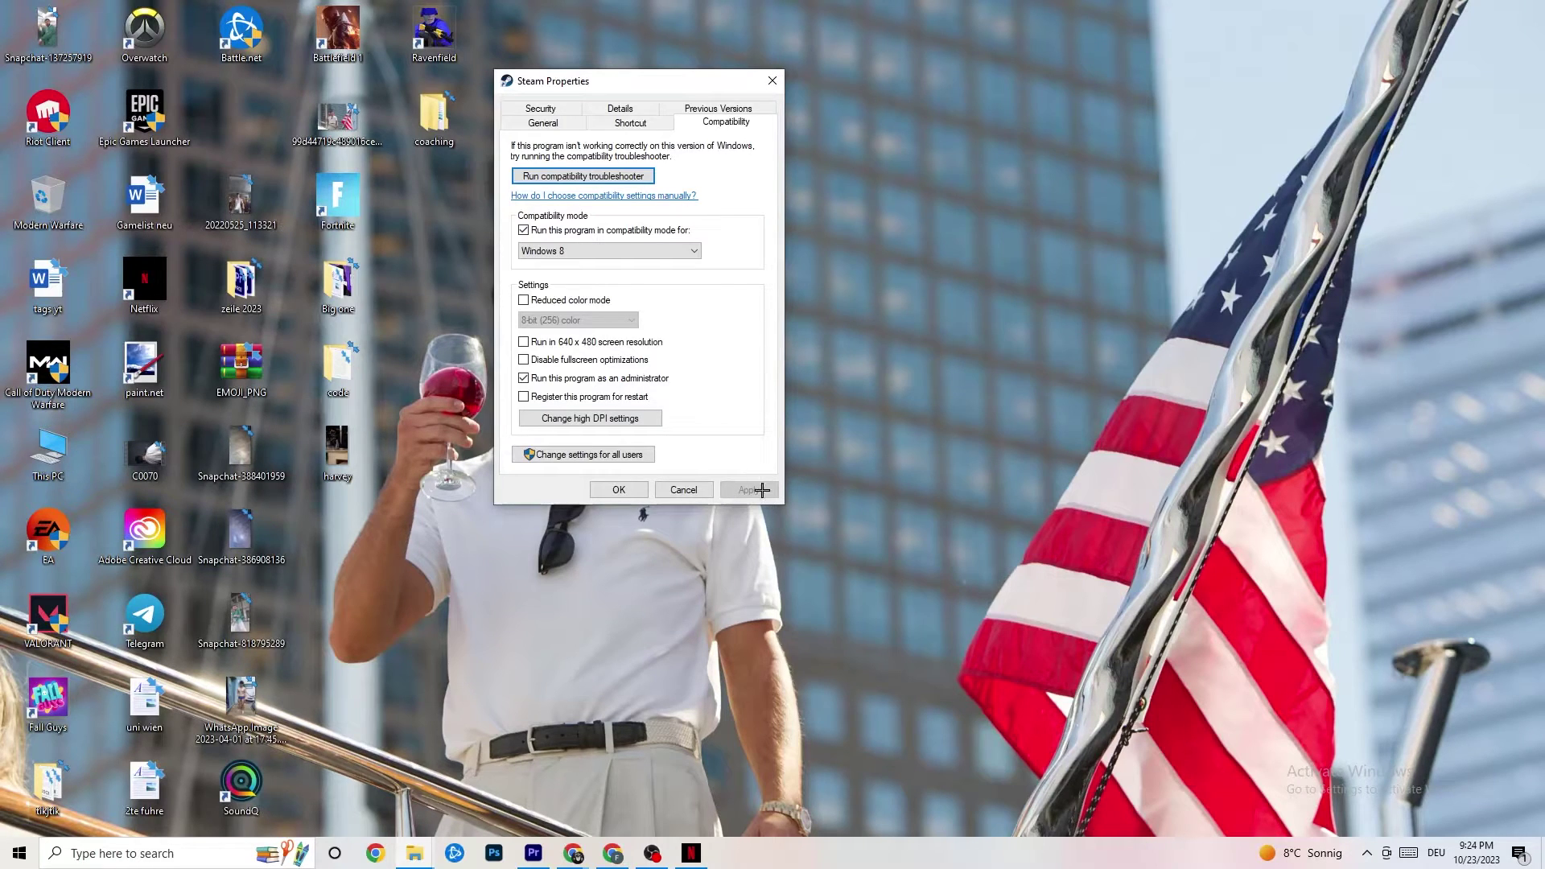
left_click(620, 488)
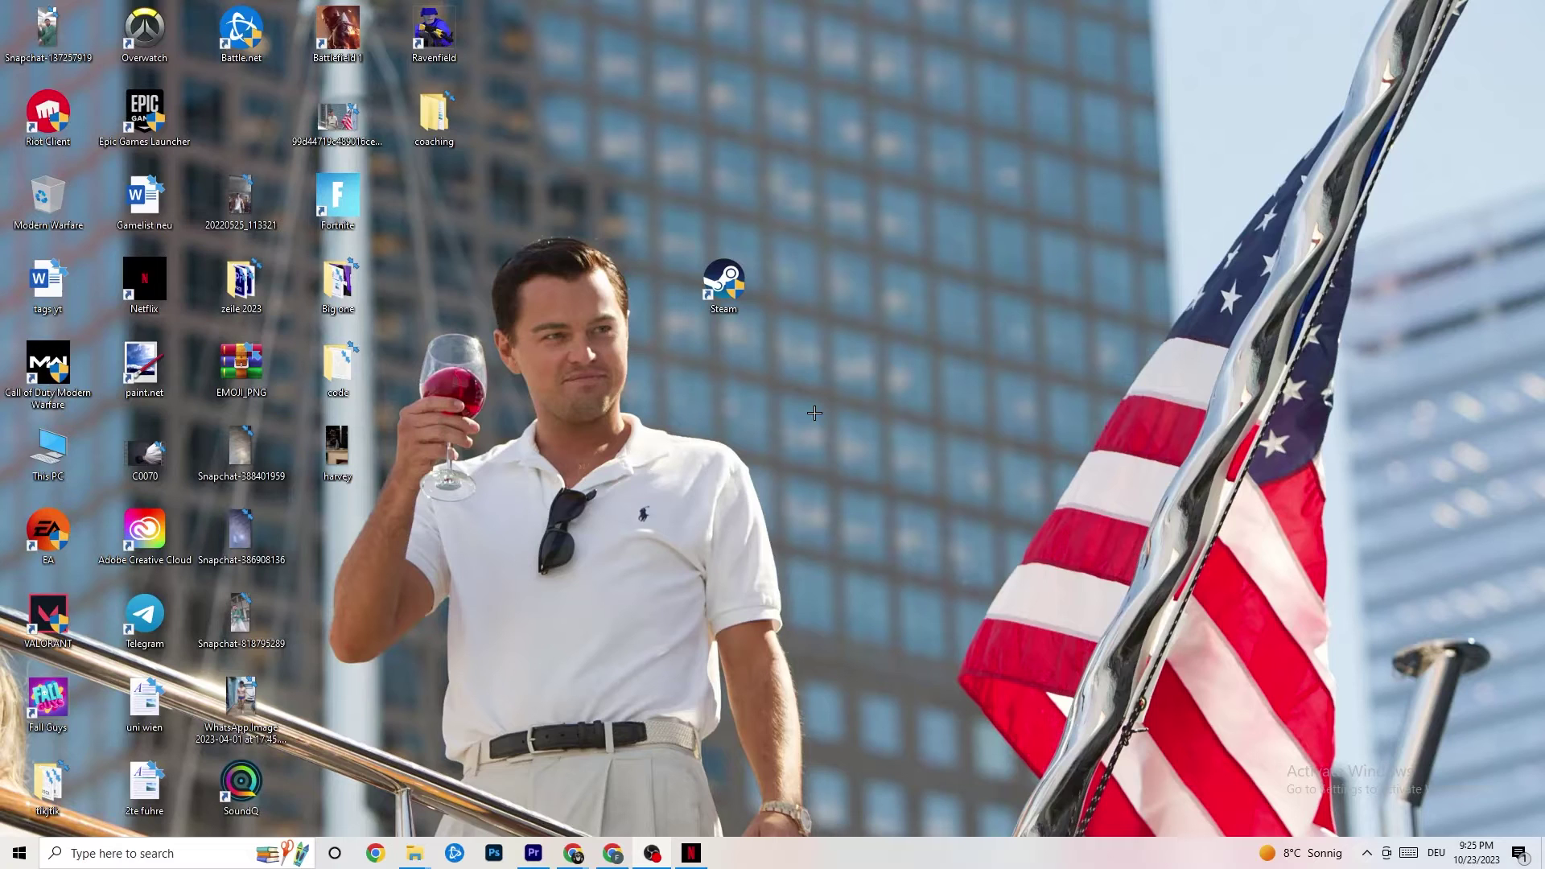
right_click(746, 304)
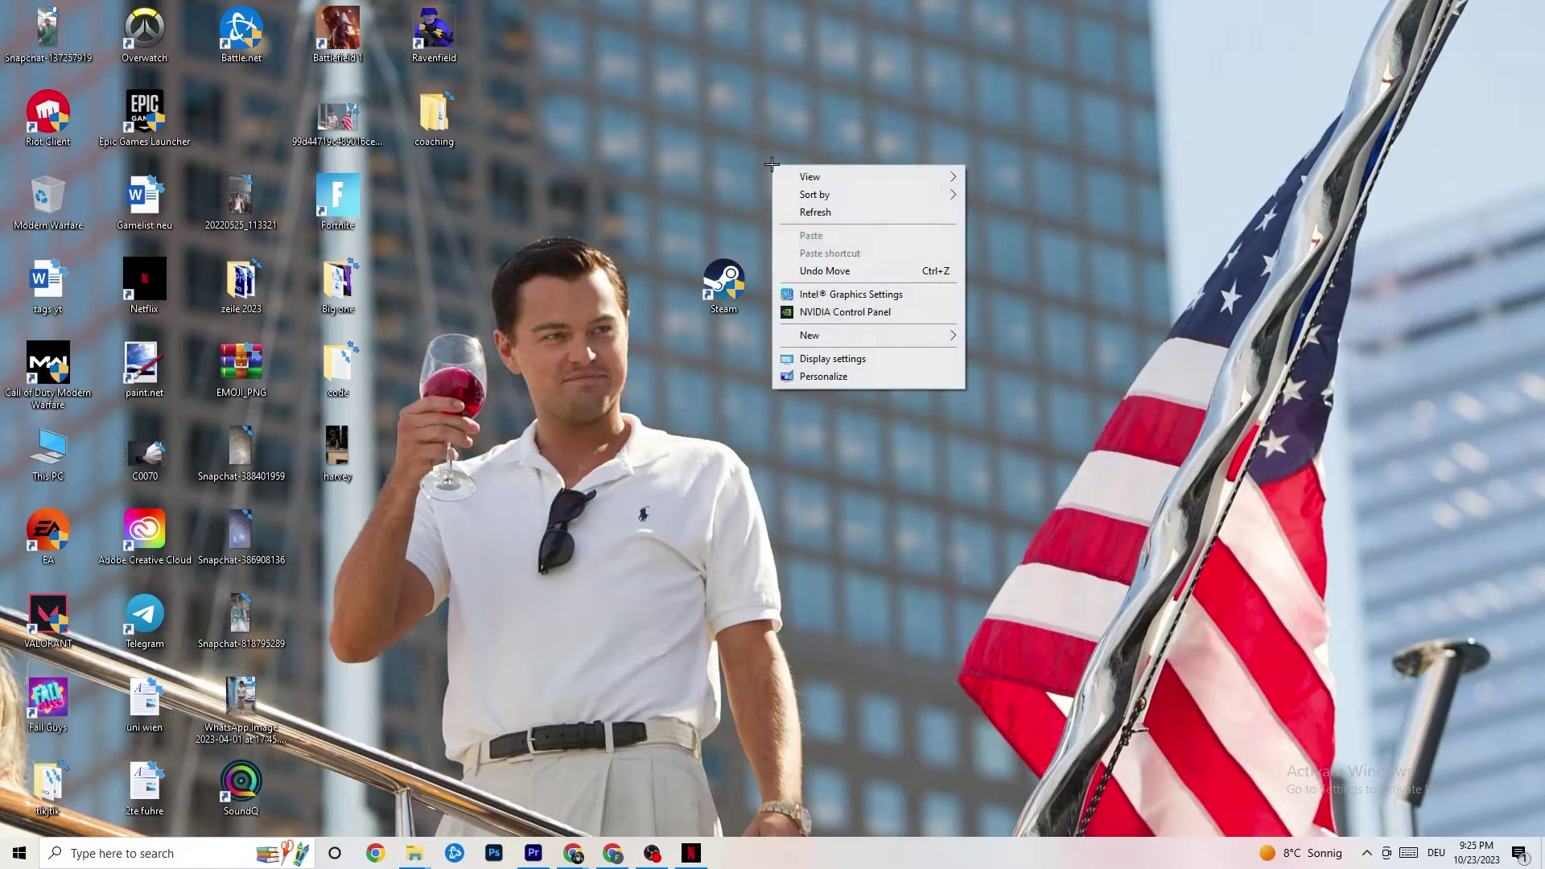
left_click(427, 539)
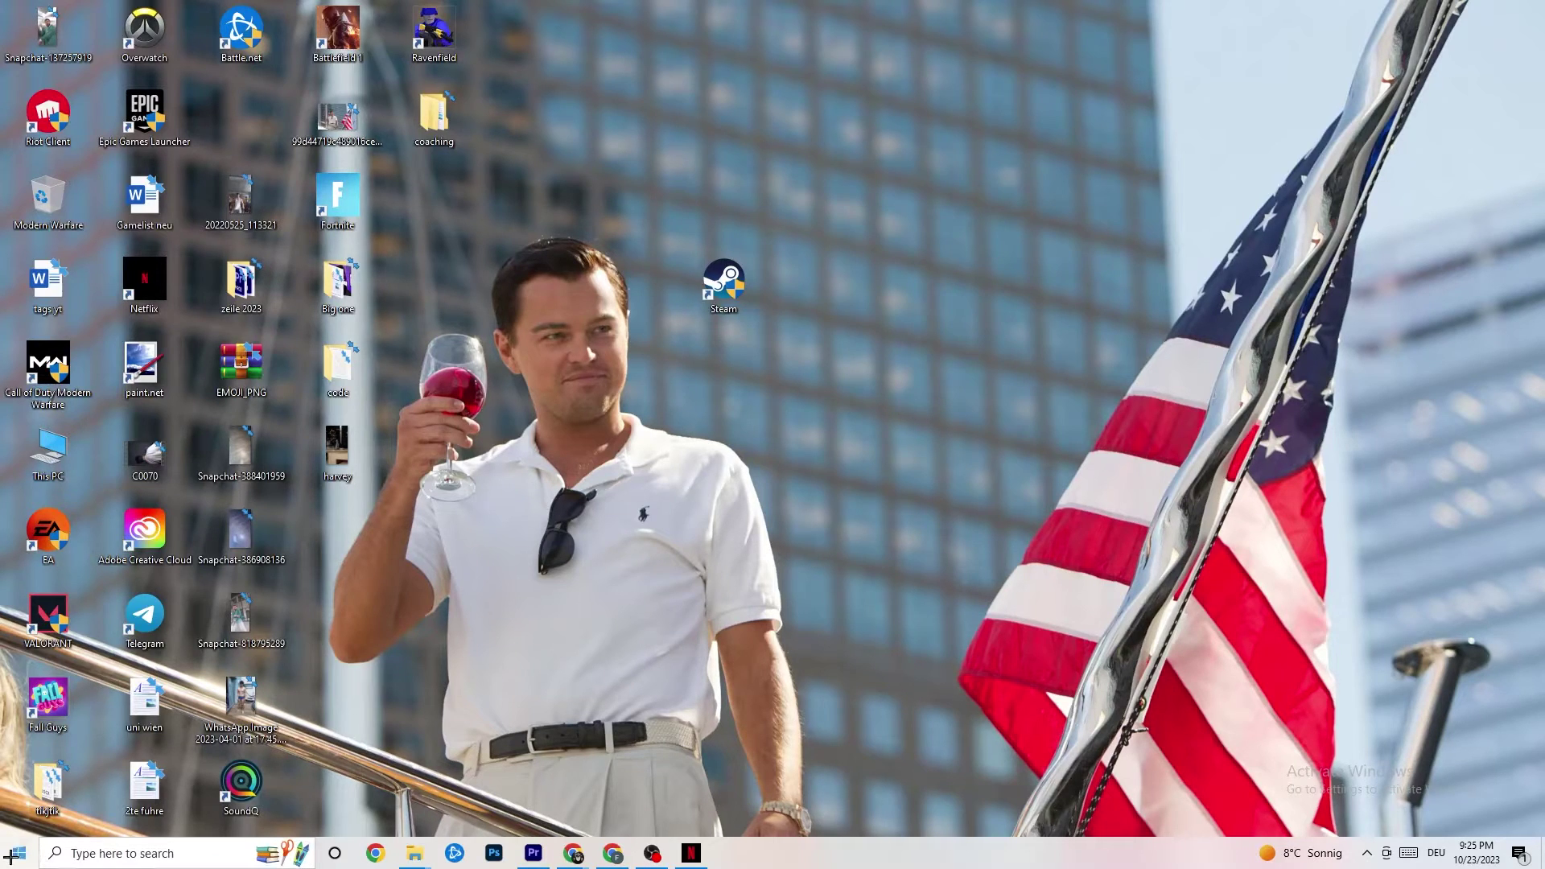
left_click(724, 281)
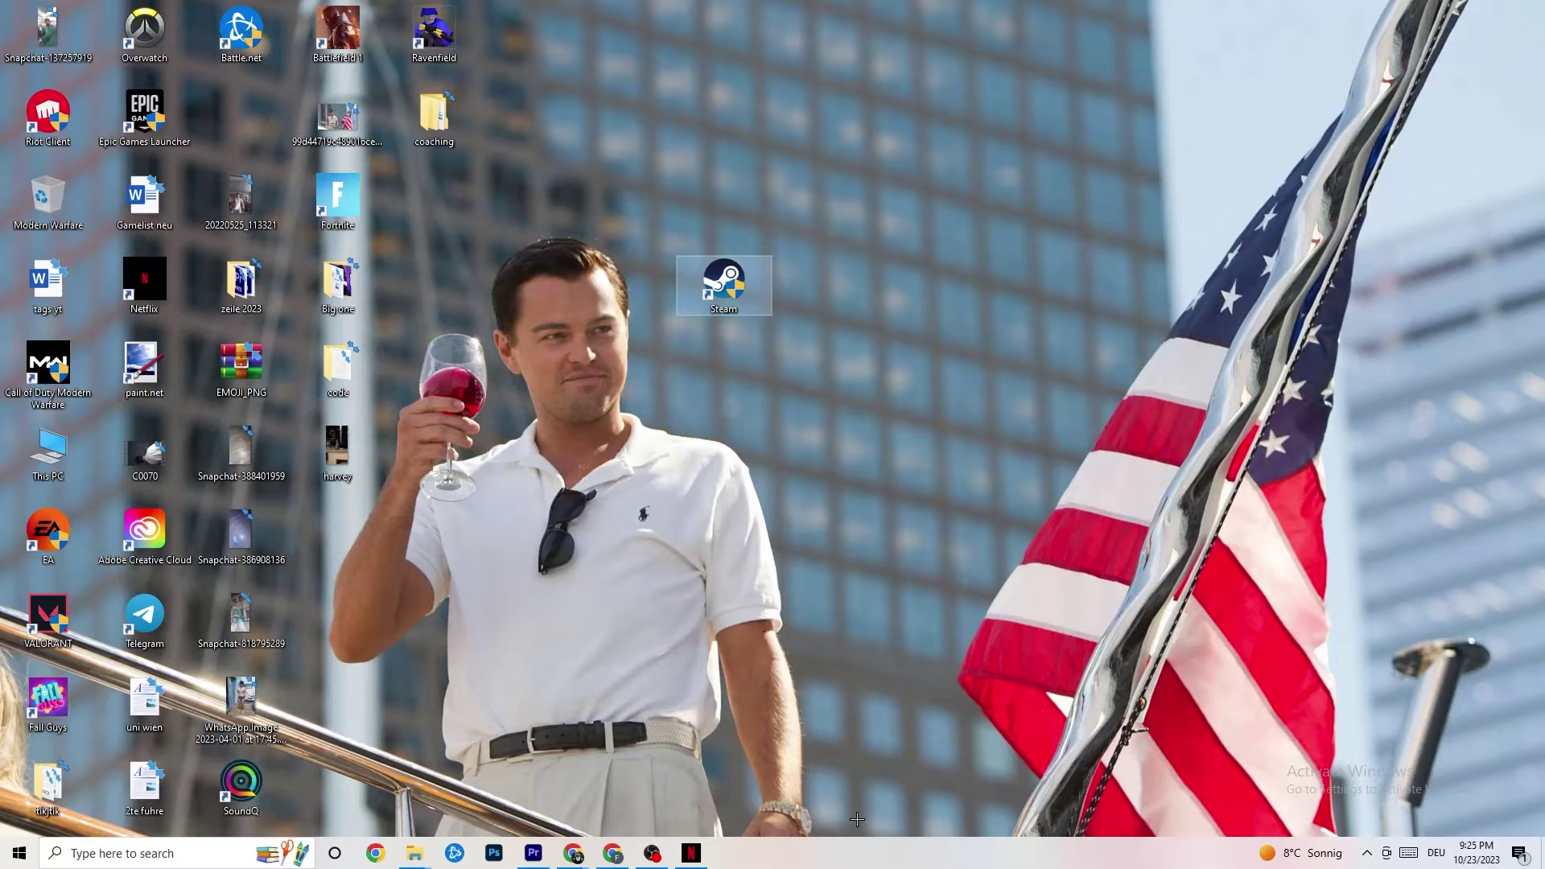
Step: Open Task Manager maximized and review the actions available for the Windows Explorer process and the Pivot Software startup entry
right_click(857, 865)
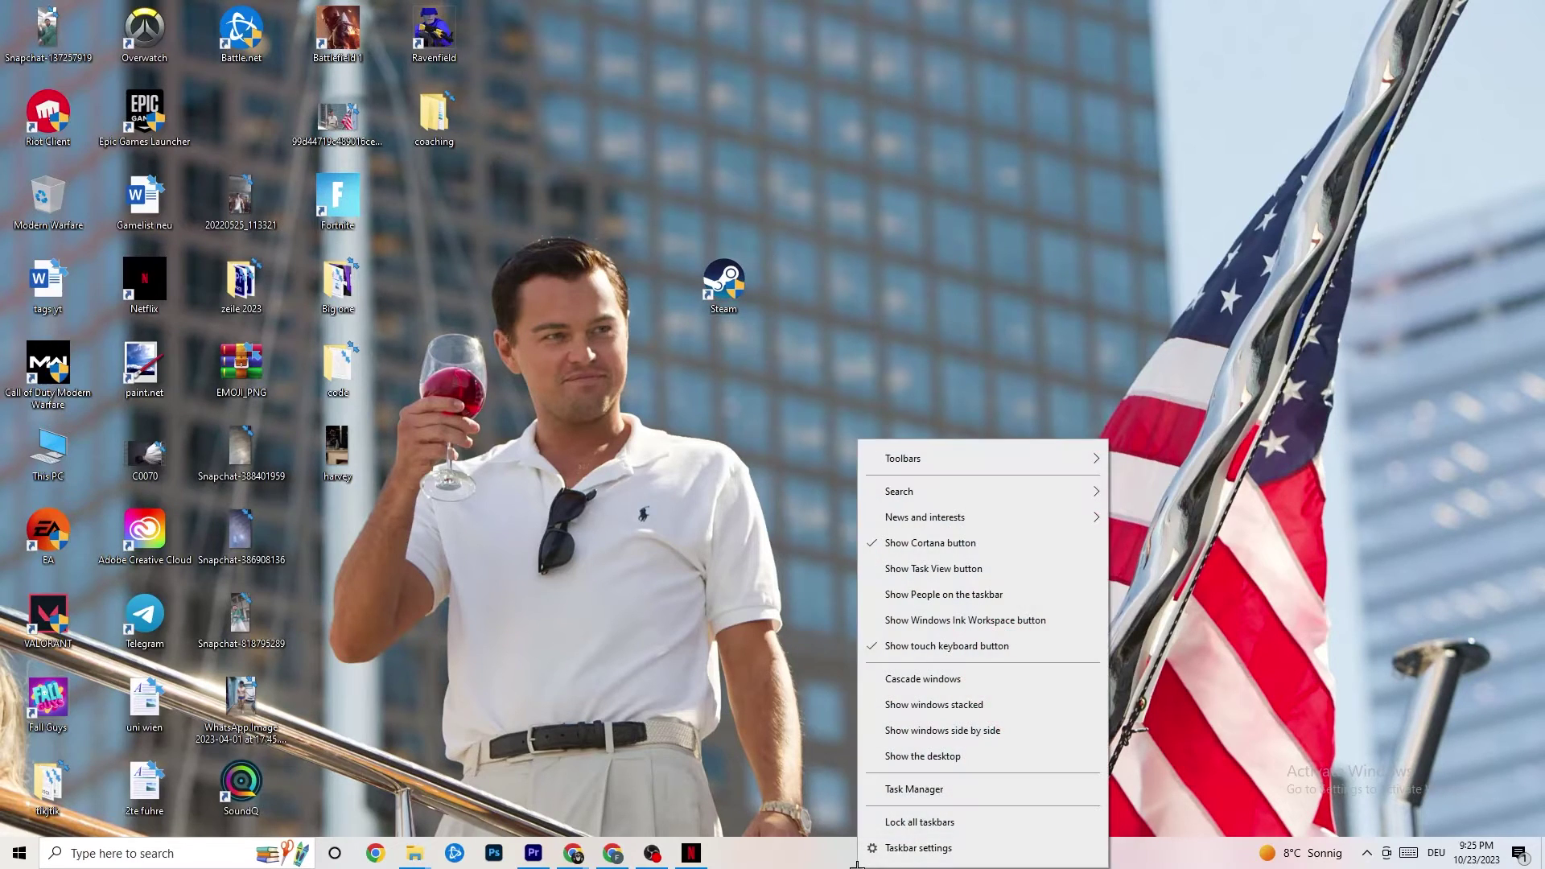
left_click(950, 794)
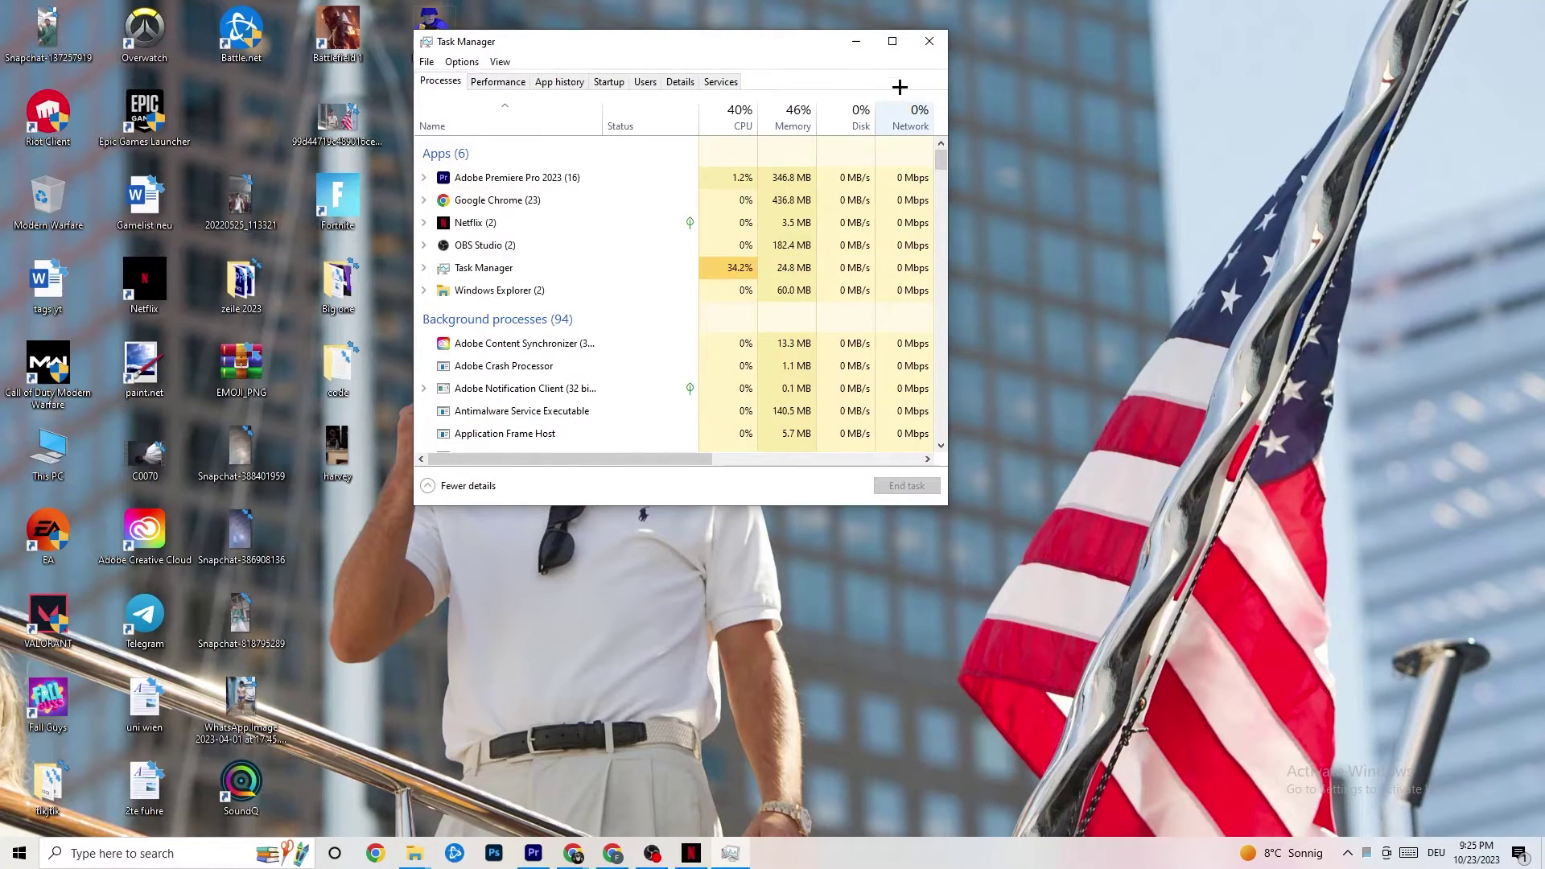
left_click(892, 44)
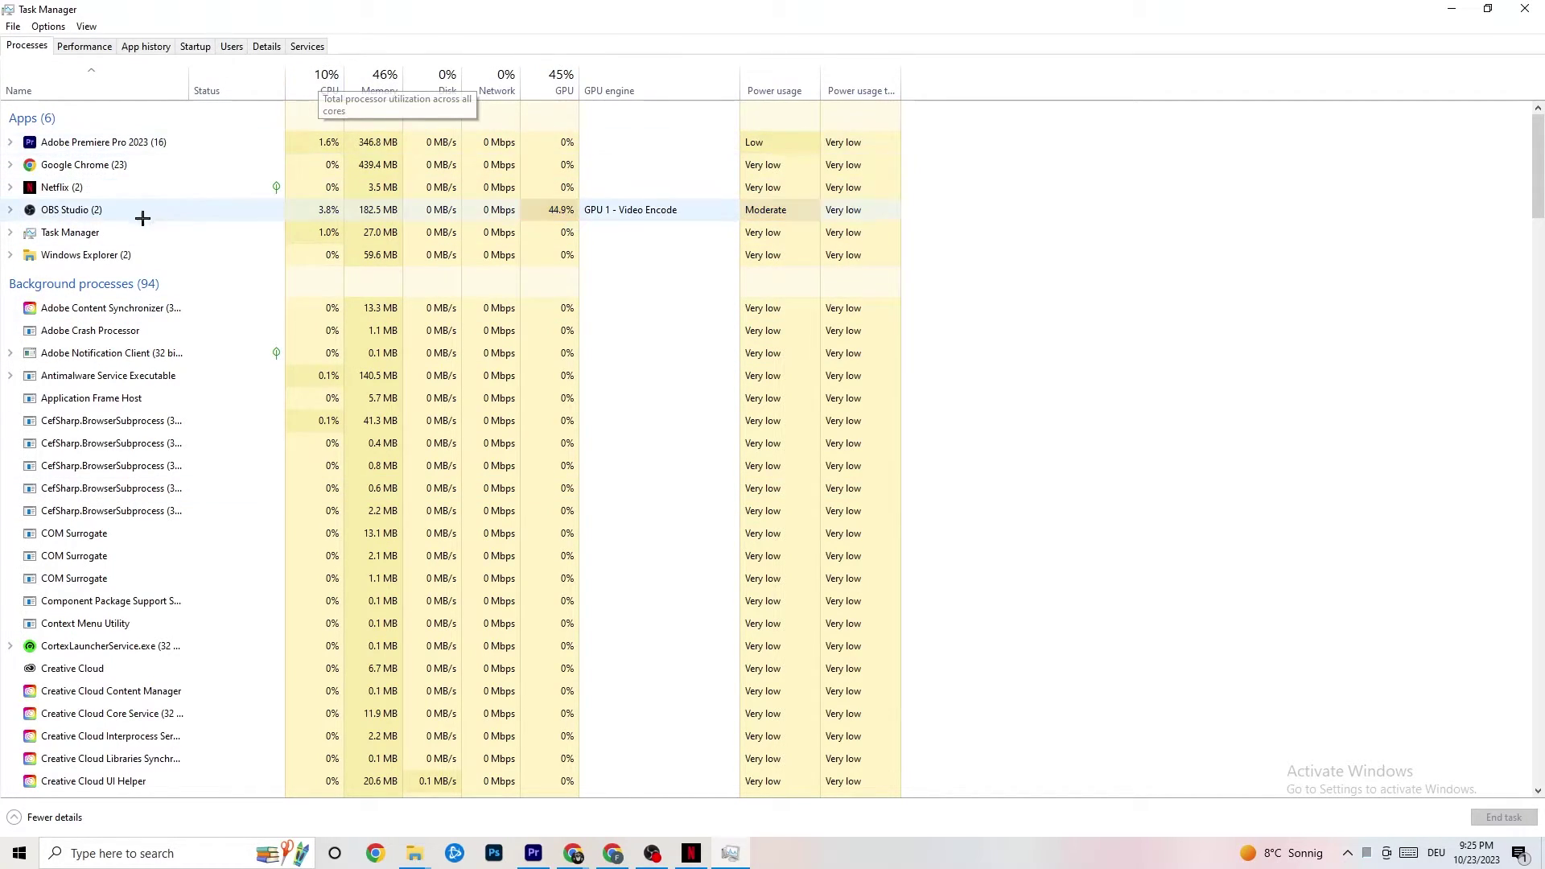
right_click(107, 254)
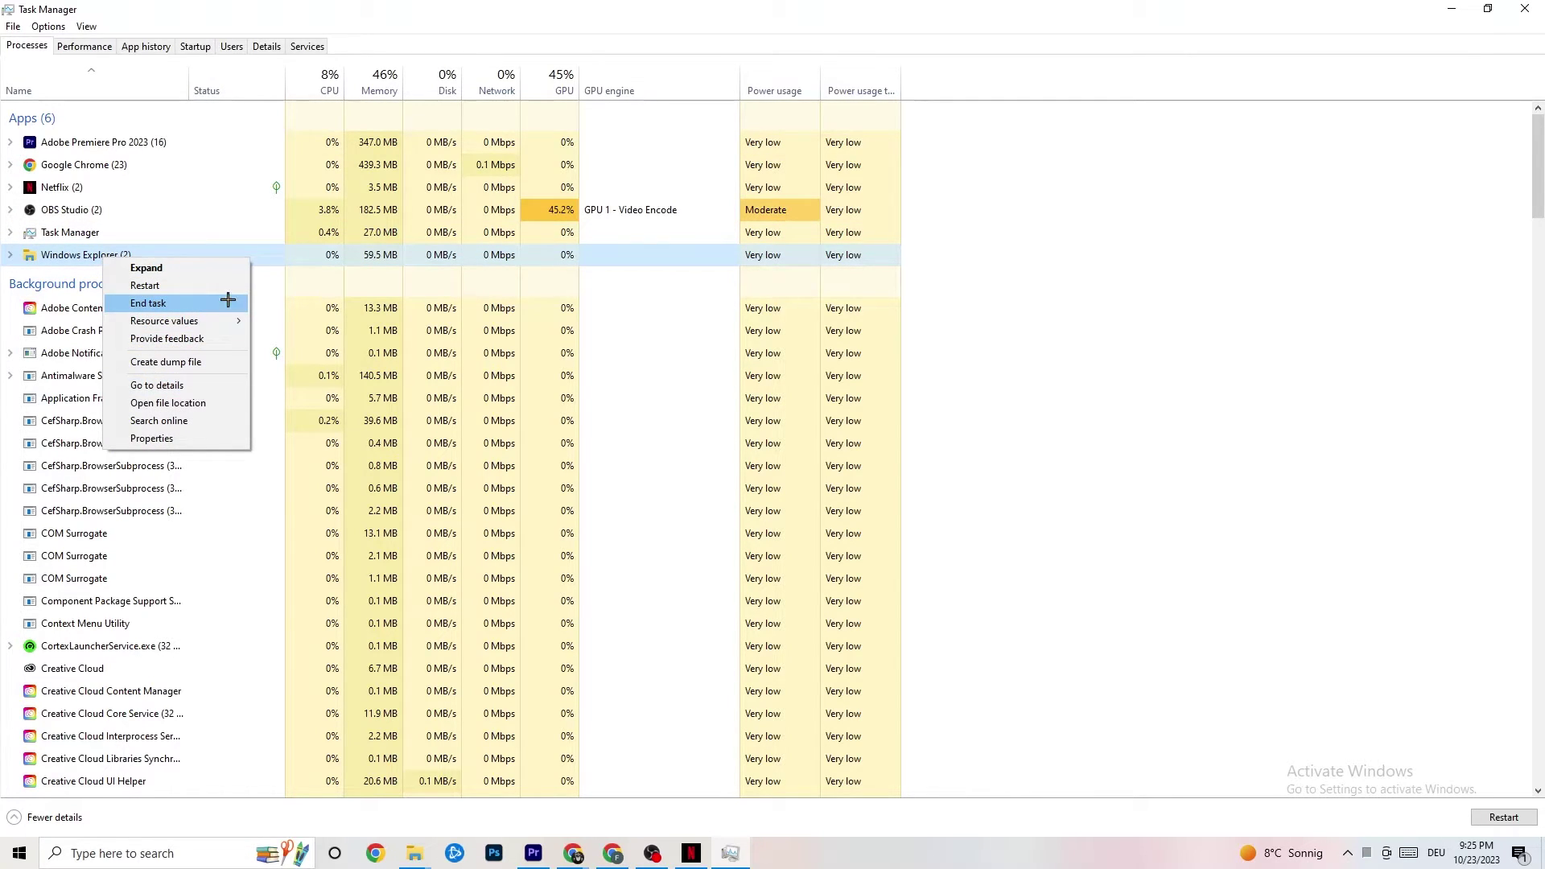
left_click(1150, 224)
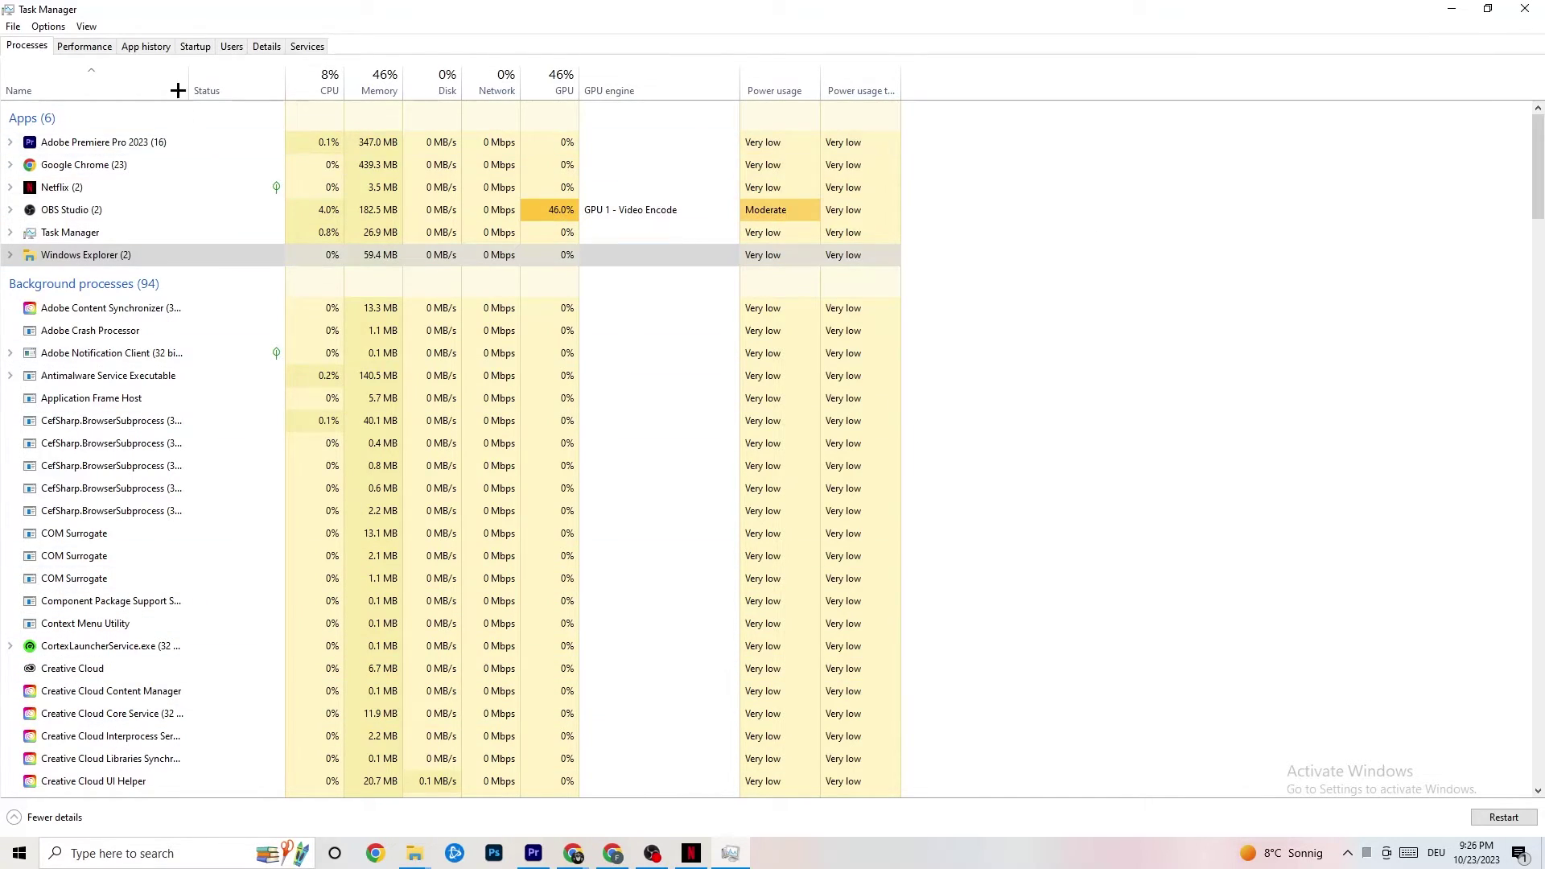
left_click(196, 46)
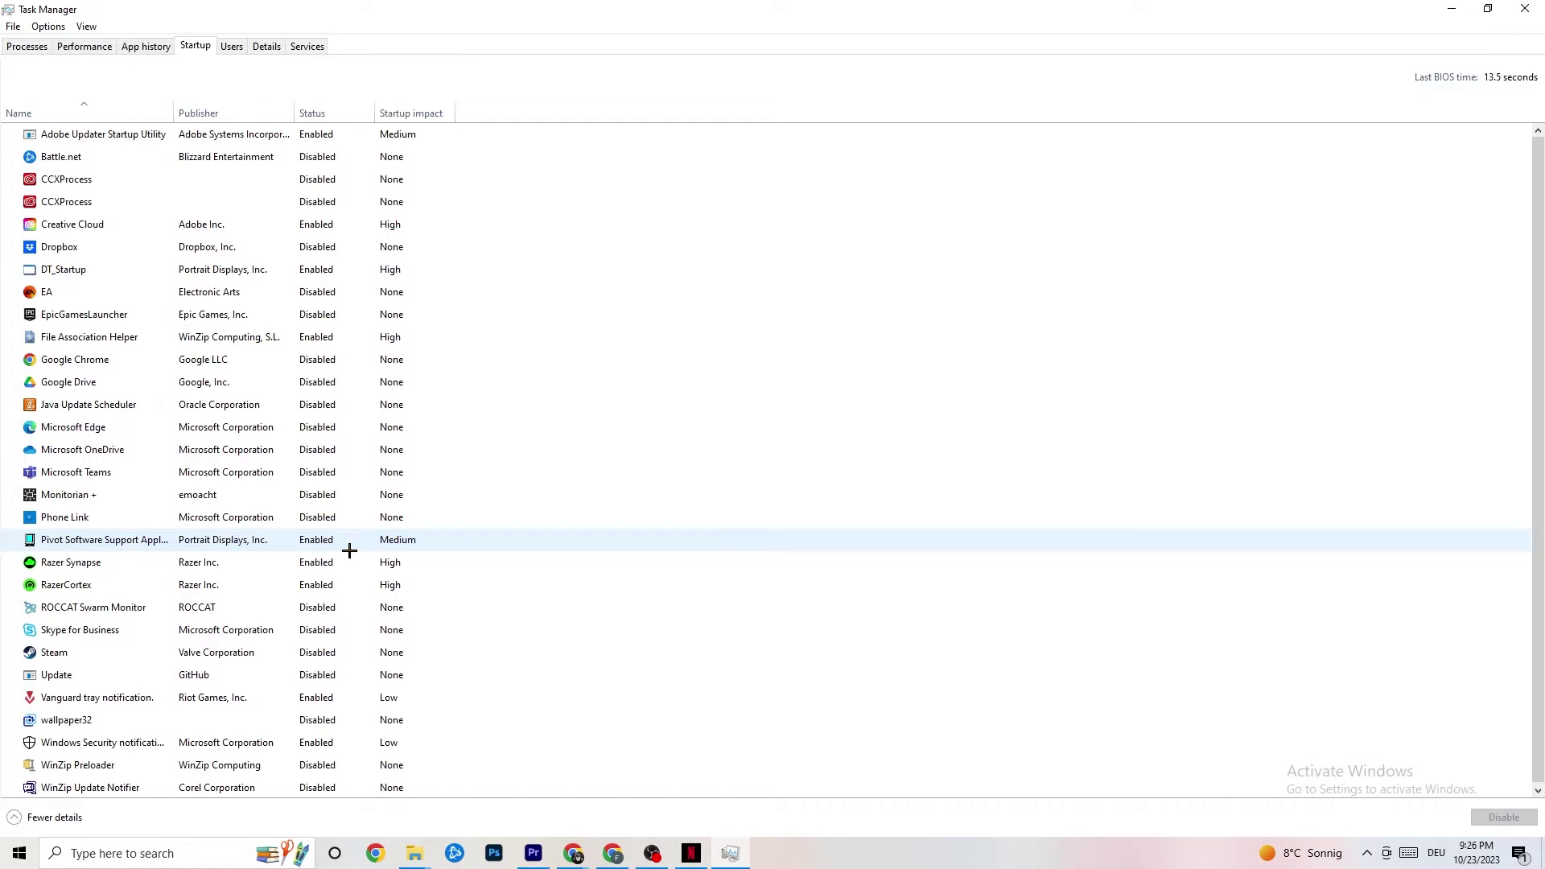
right_click(312, 540)
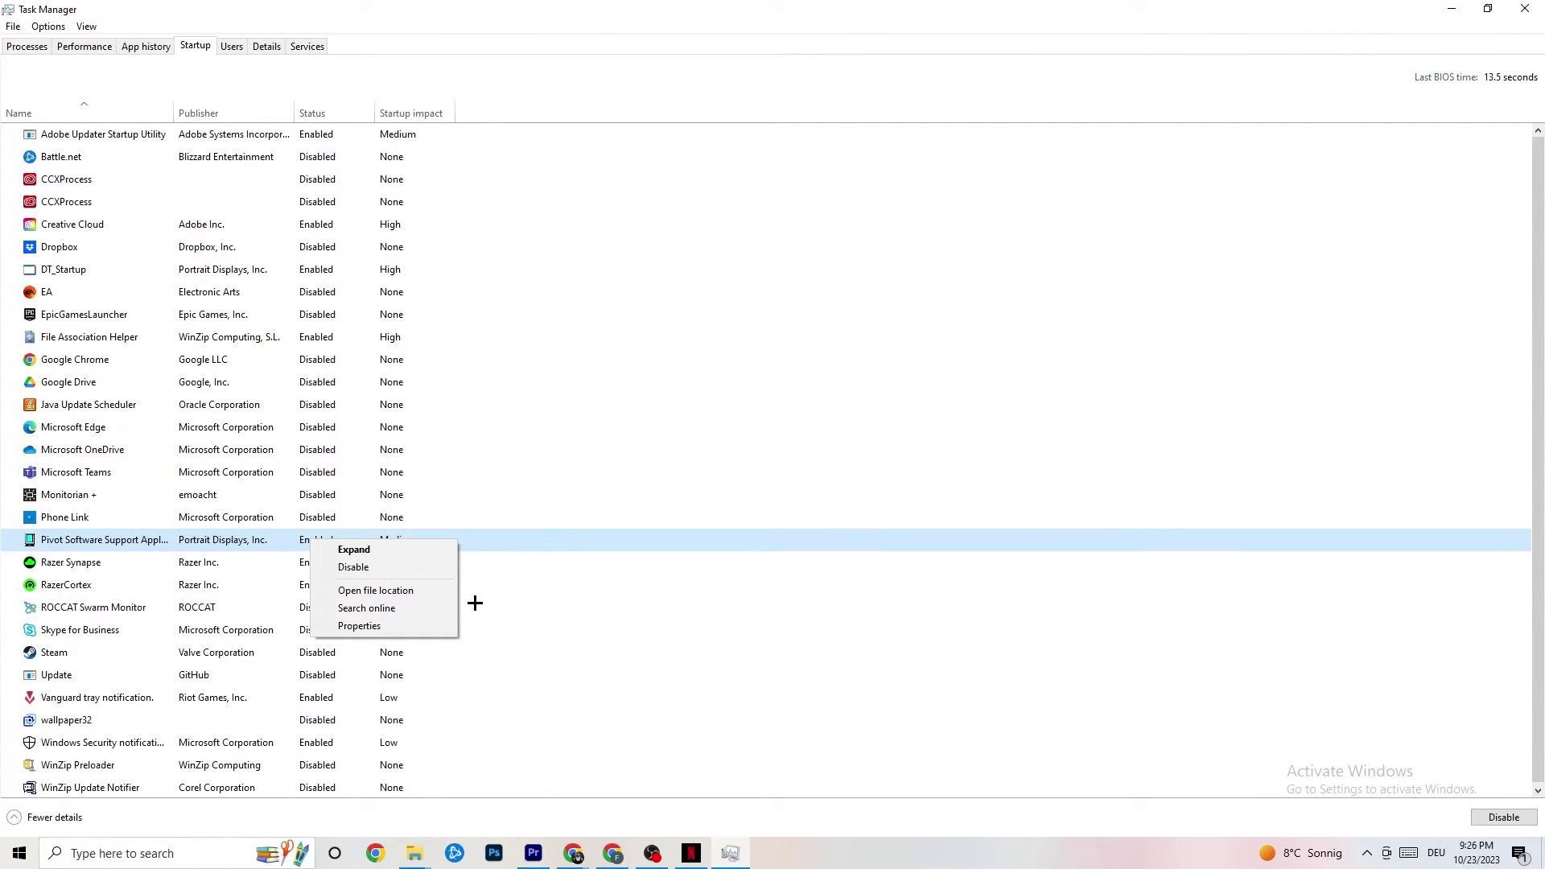
Step: Review the priority options for the Adobe Premiere Pro process in the detailed process list, then close Task Manager
left_click(266, 47)
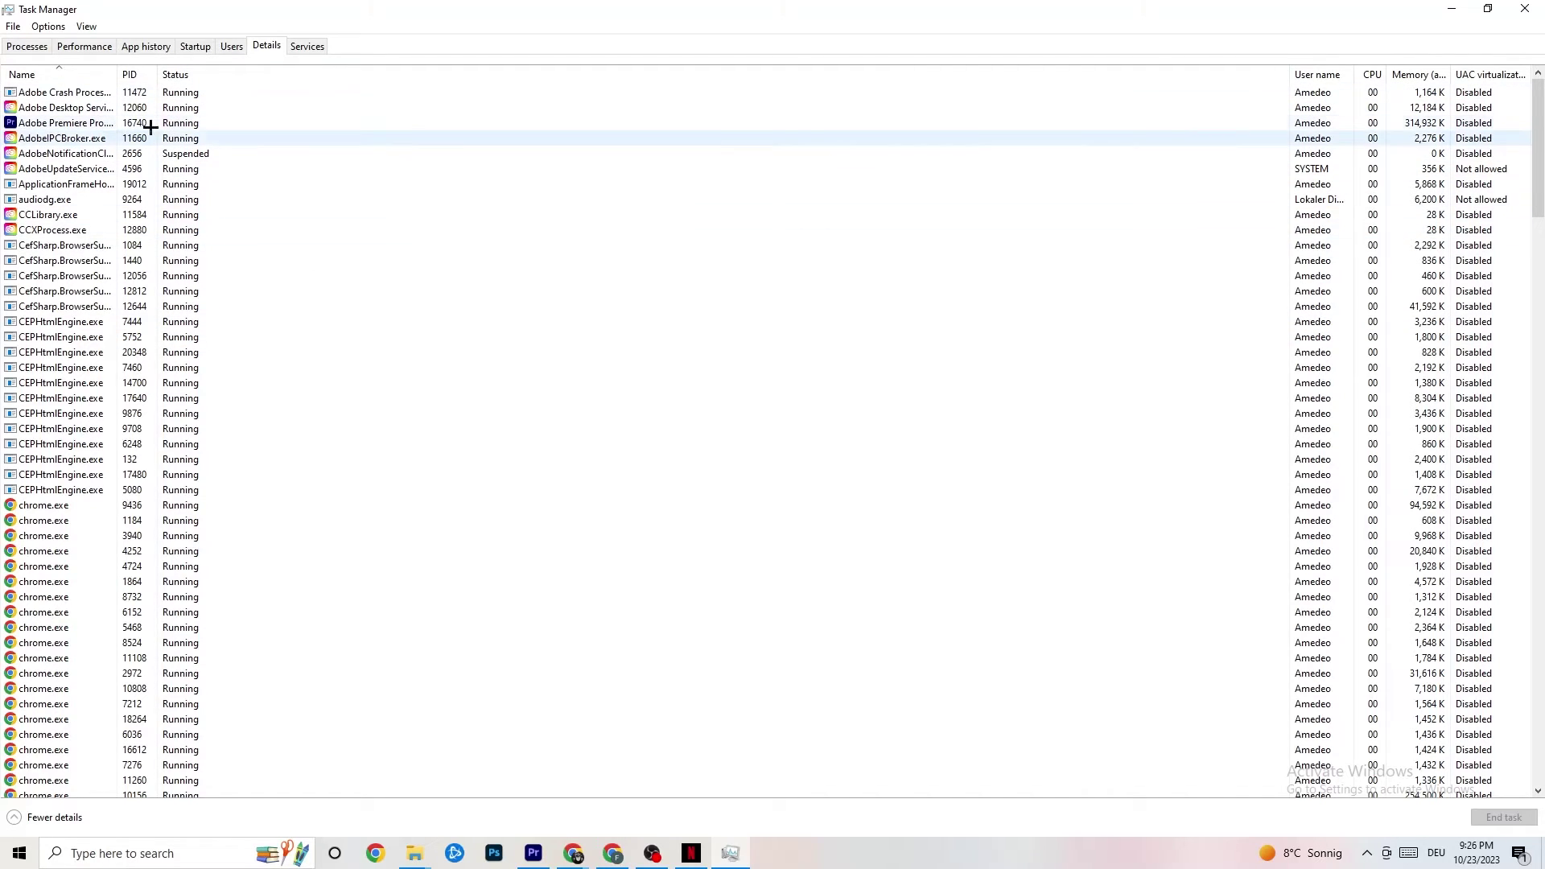
right_click(67, 127)
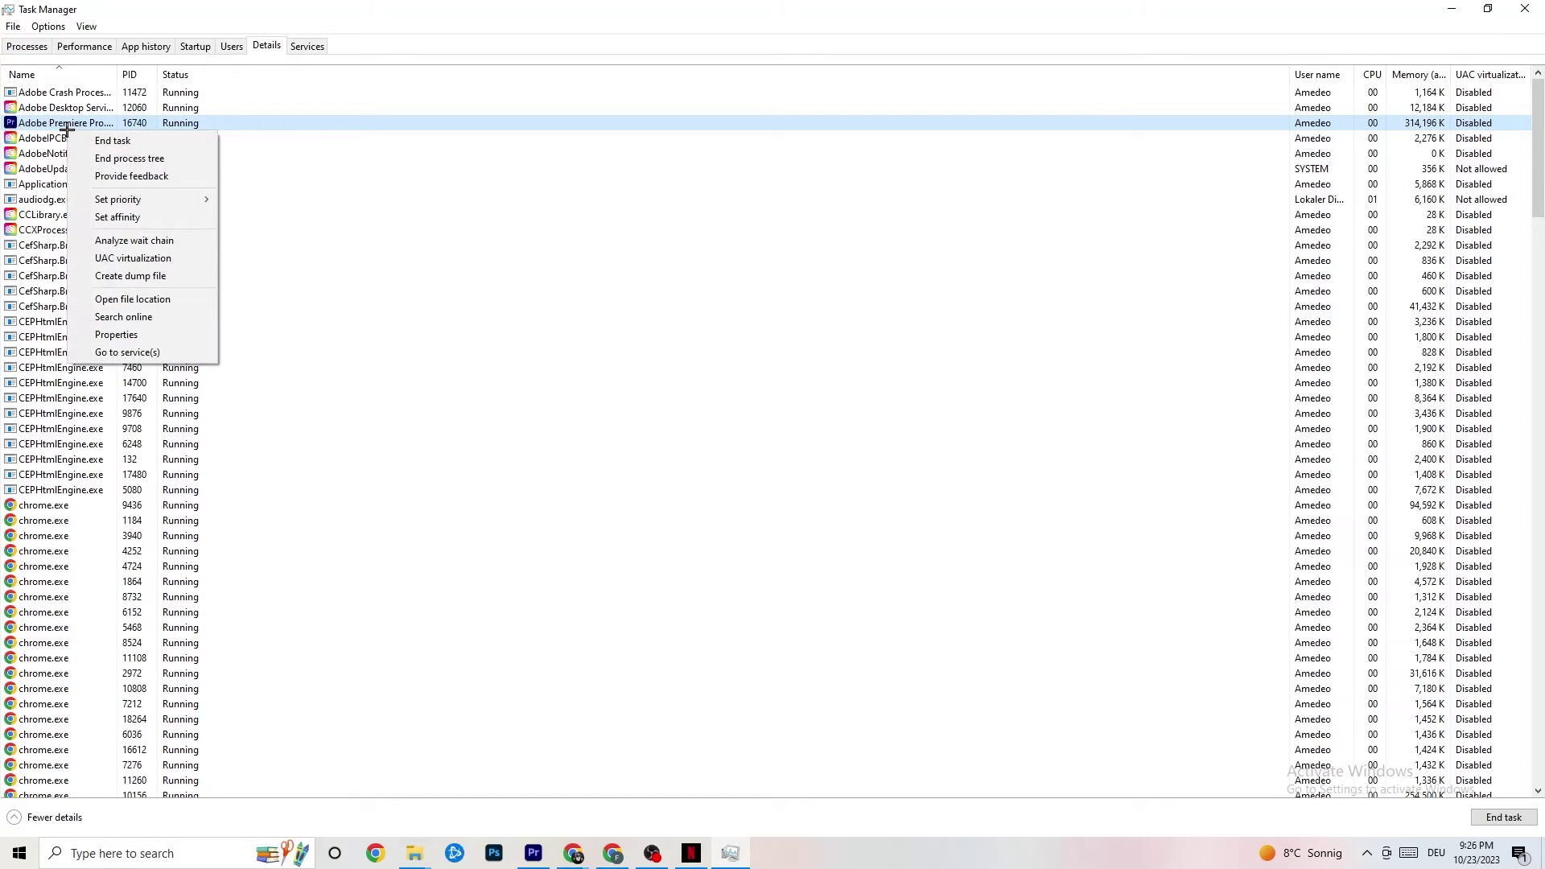
mouse_move(129, 198)
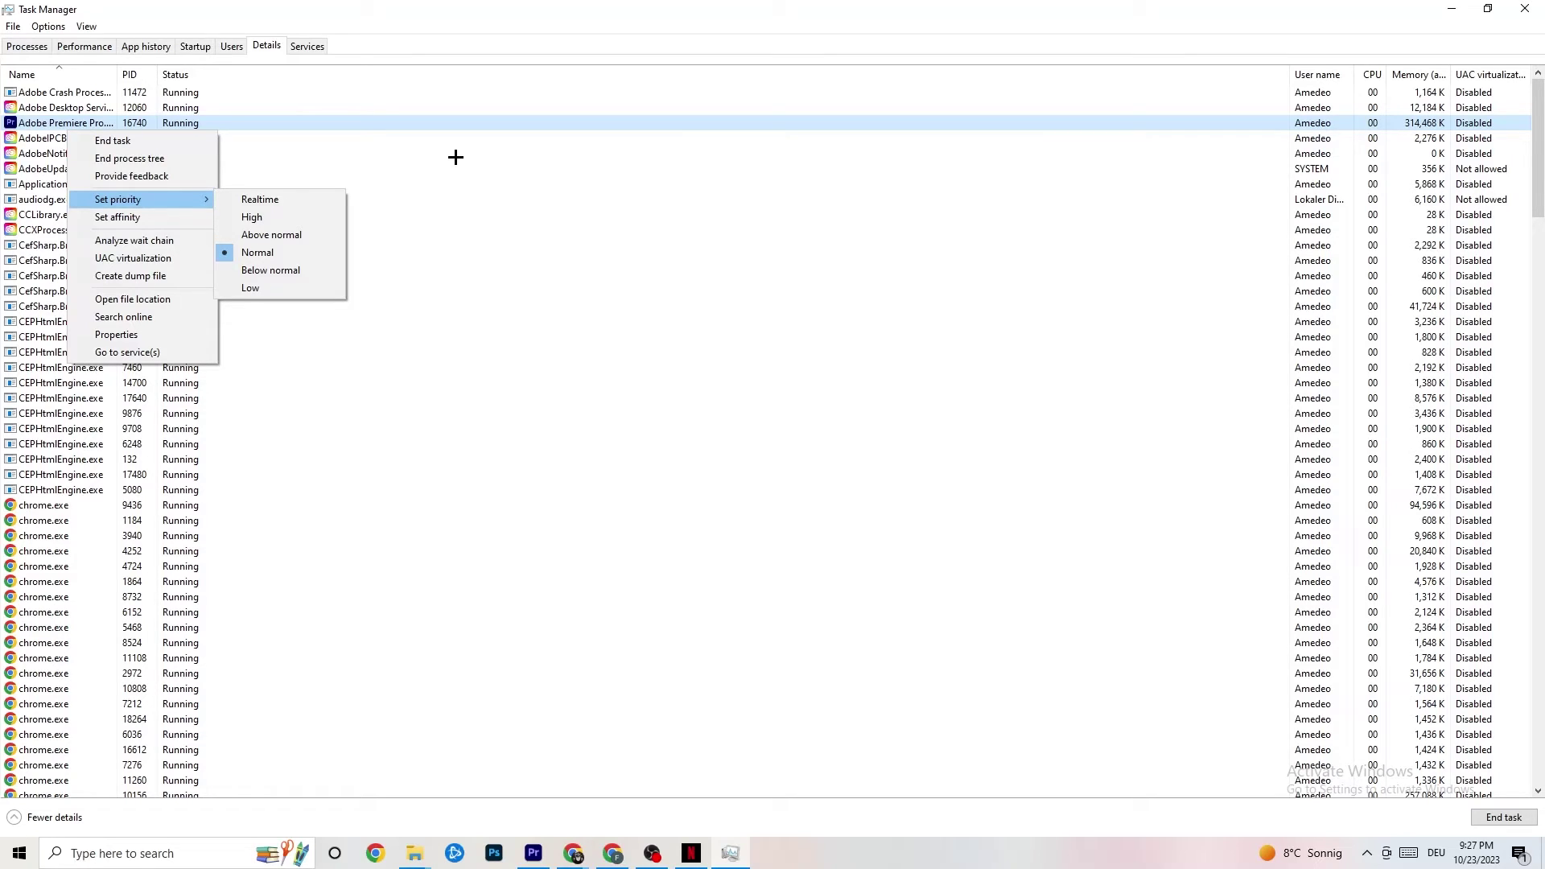
left_click(470, 151)
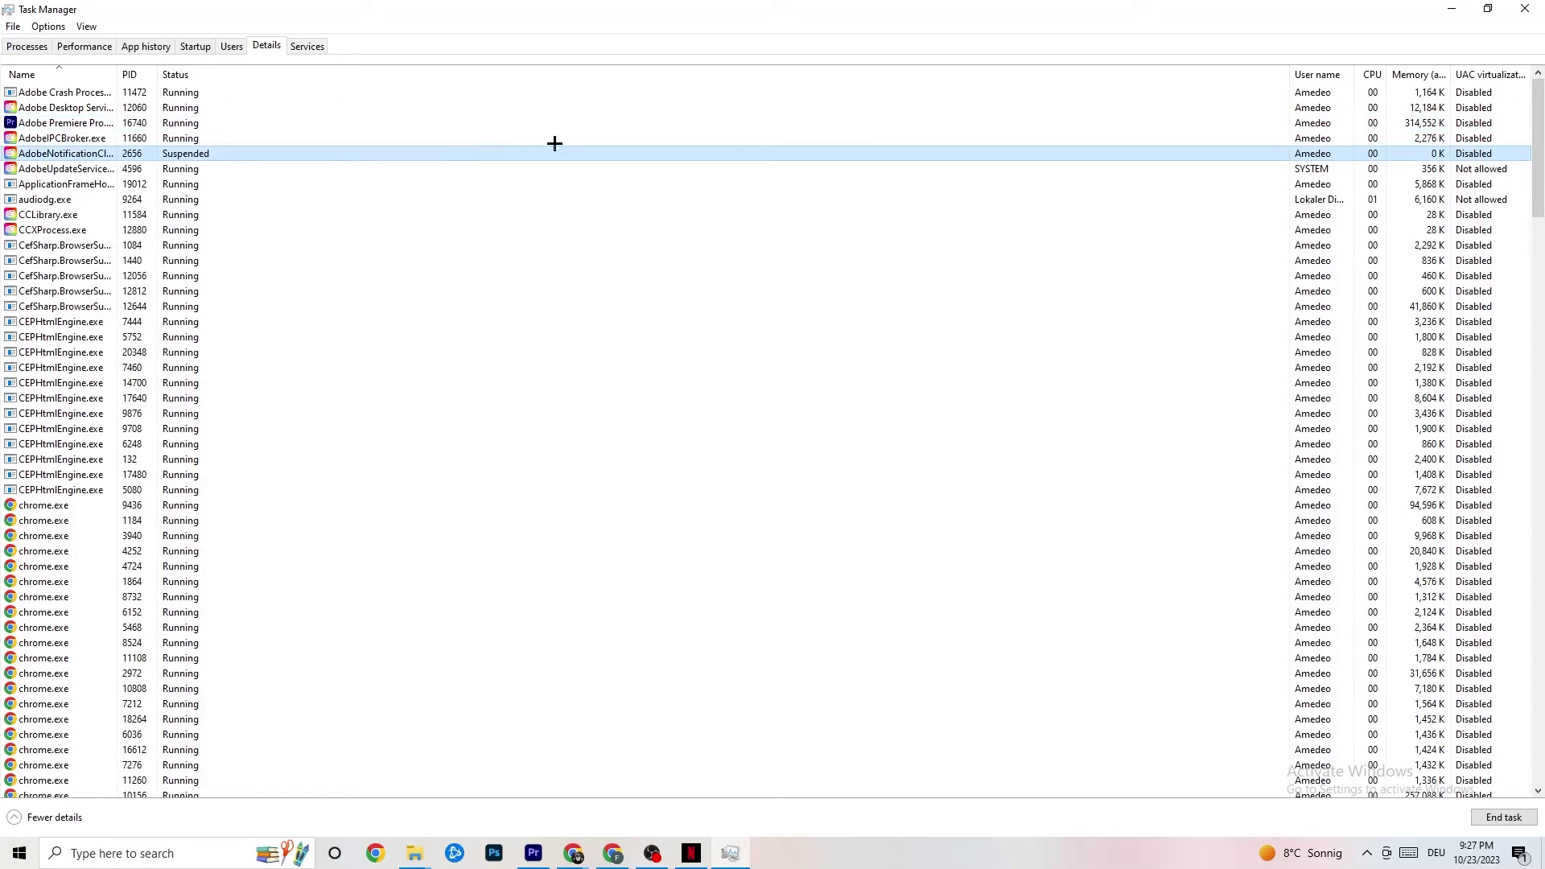
left_click(1537, 3)
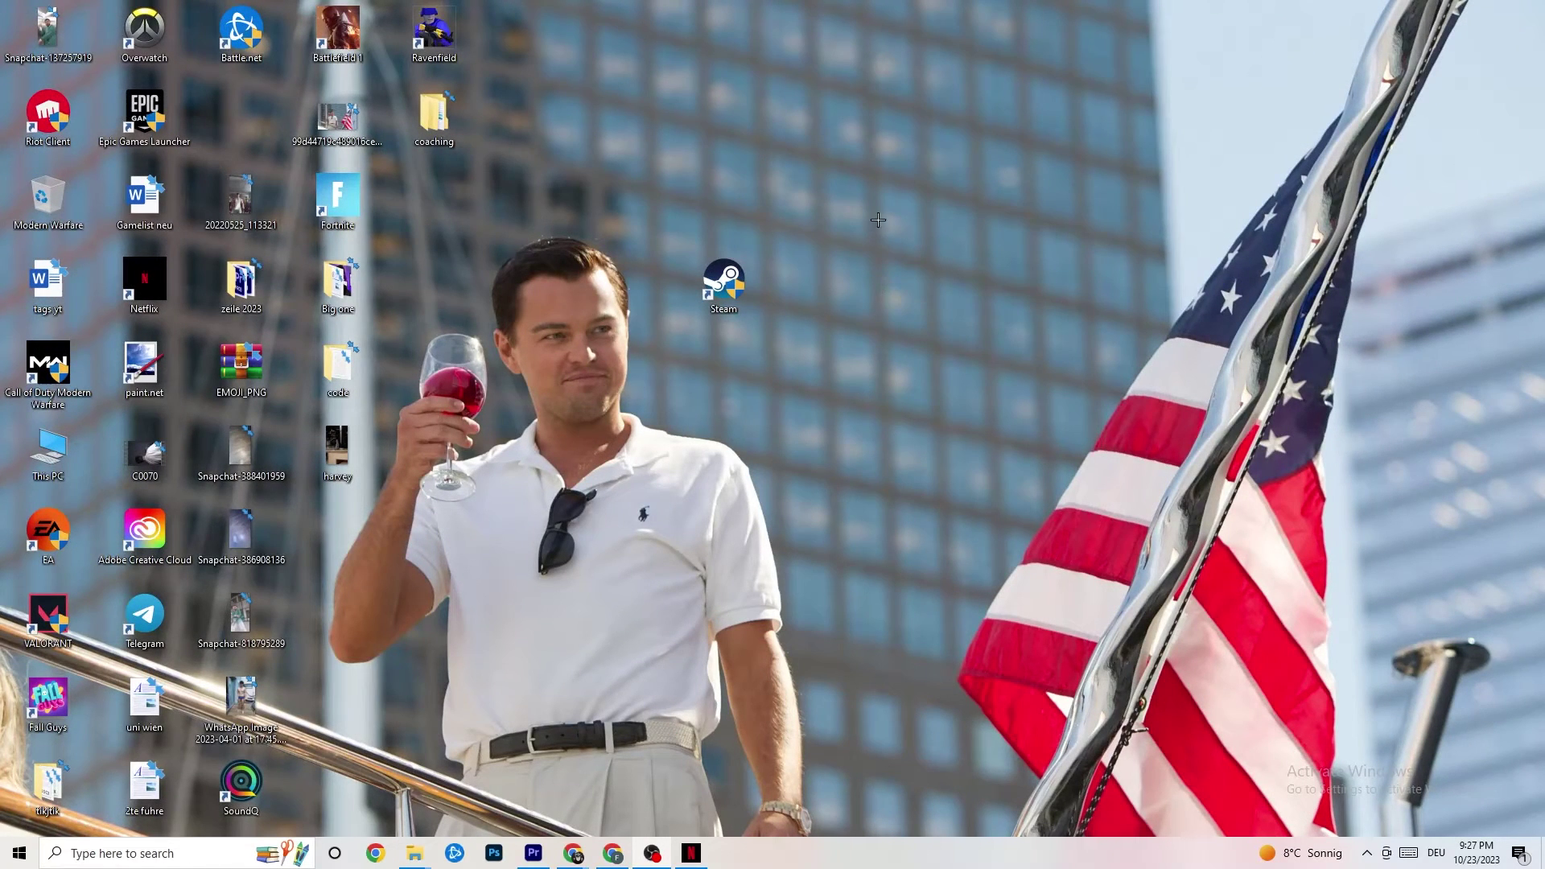
Step: Review the 3D image preview and resolution settings in NVIDIA Control Panel, then close it
right_click(864, 152)
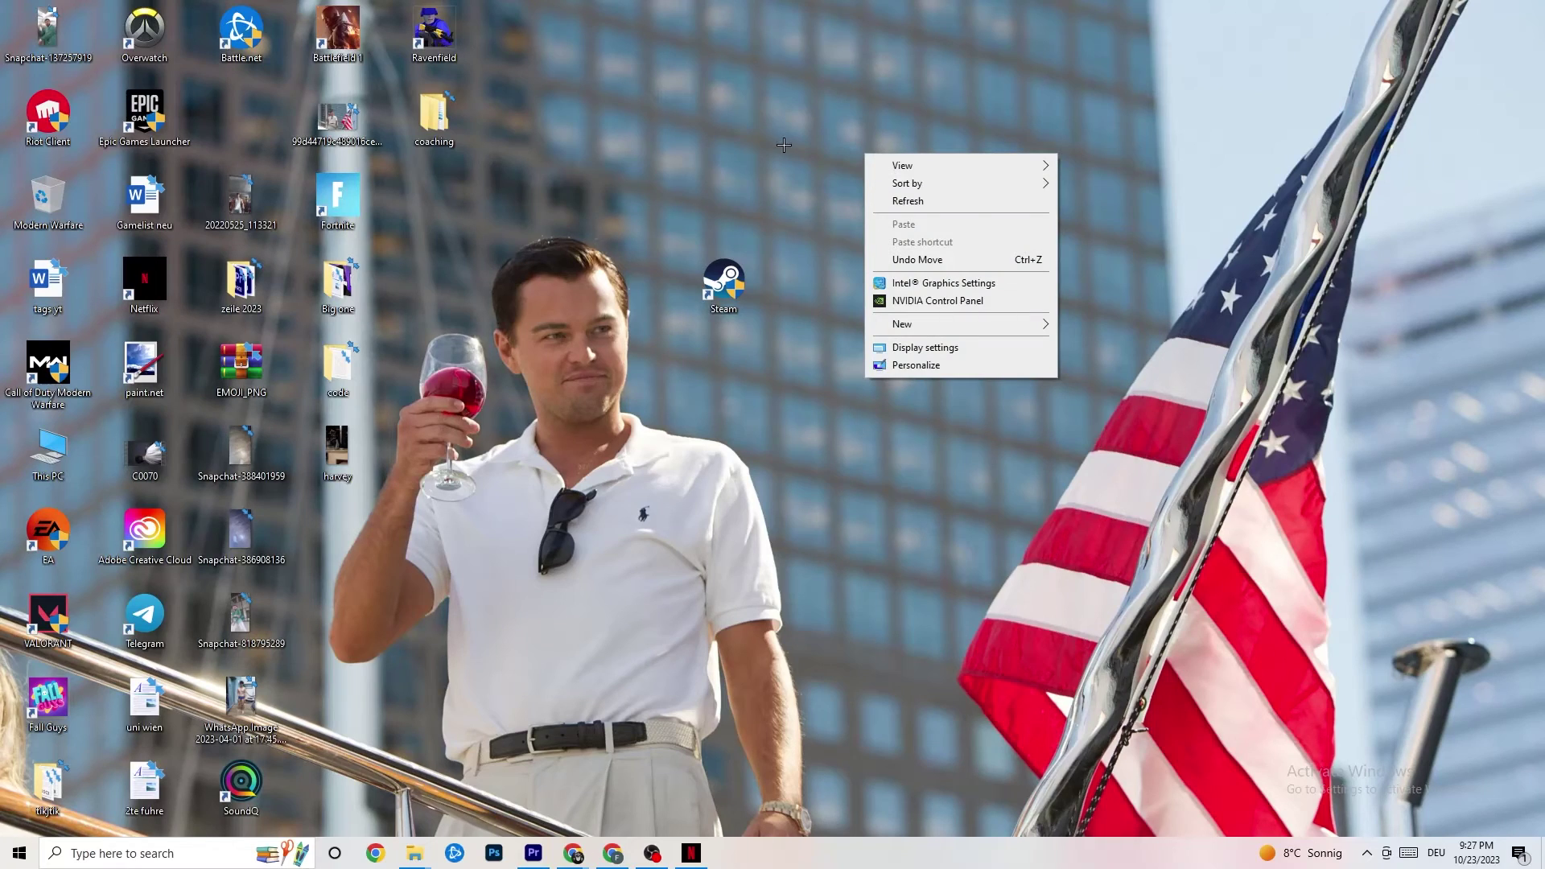
left_click(916, 302)
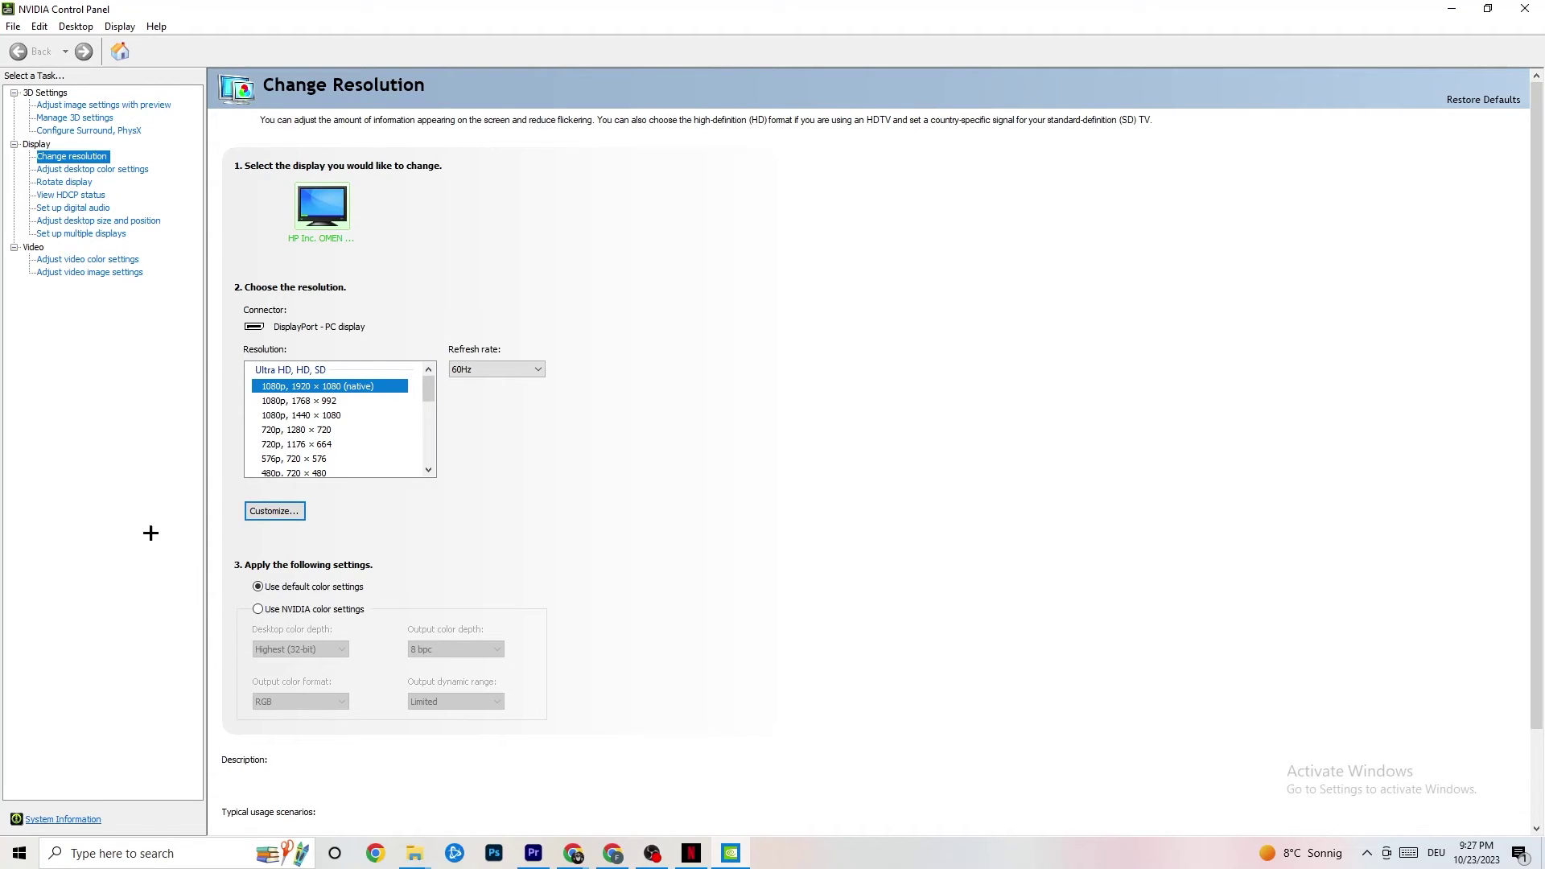
left_click(86, 107)
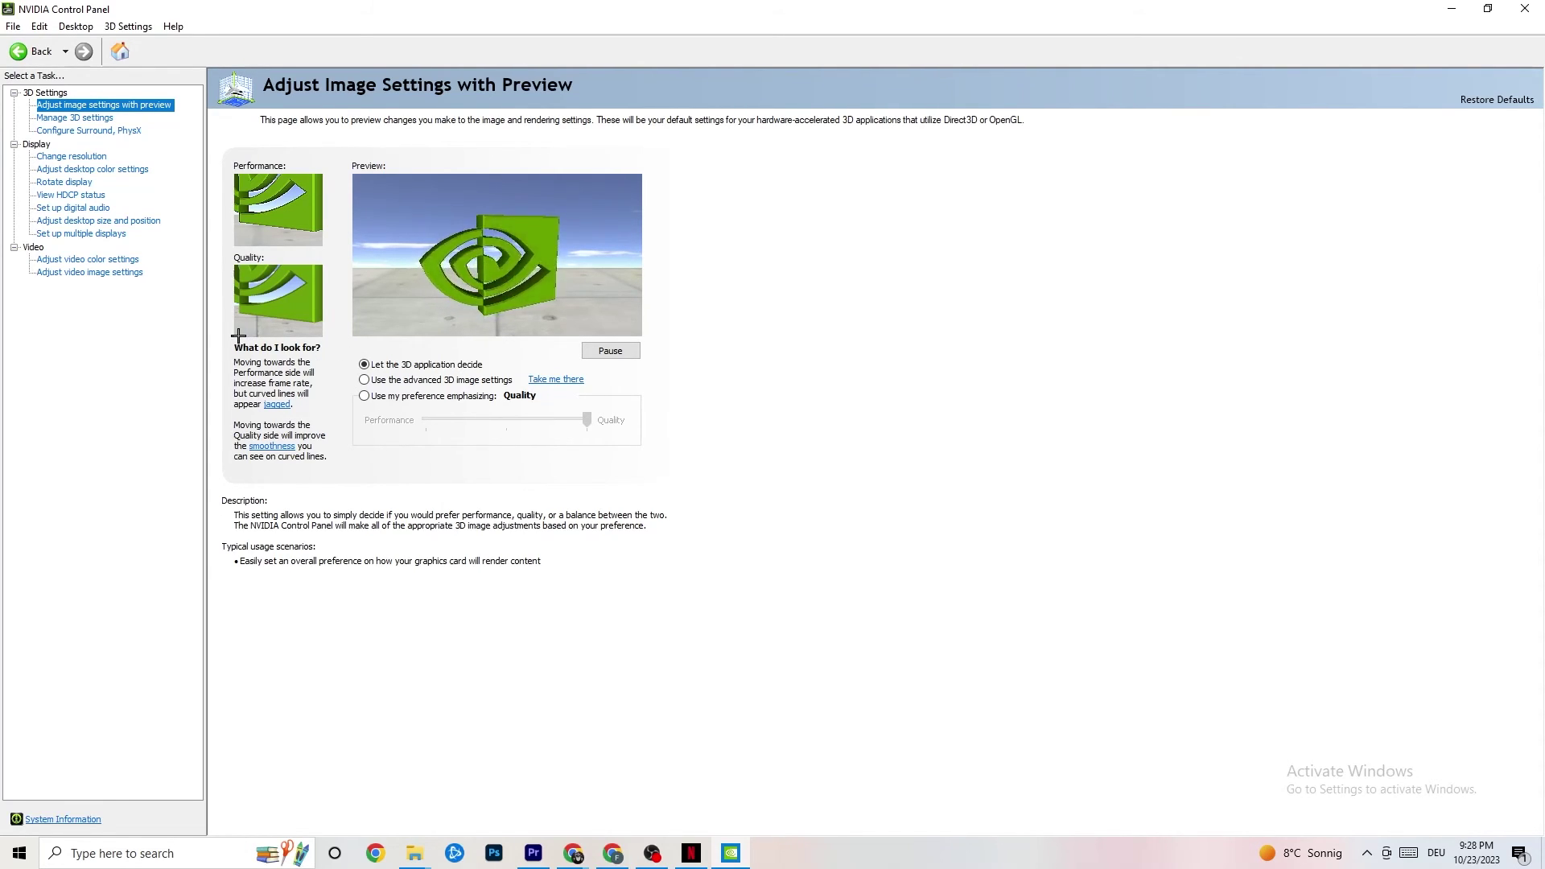
left_click(57, 158)
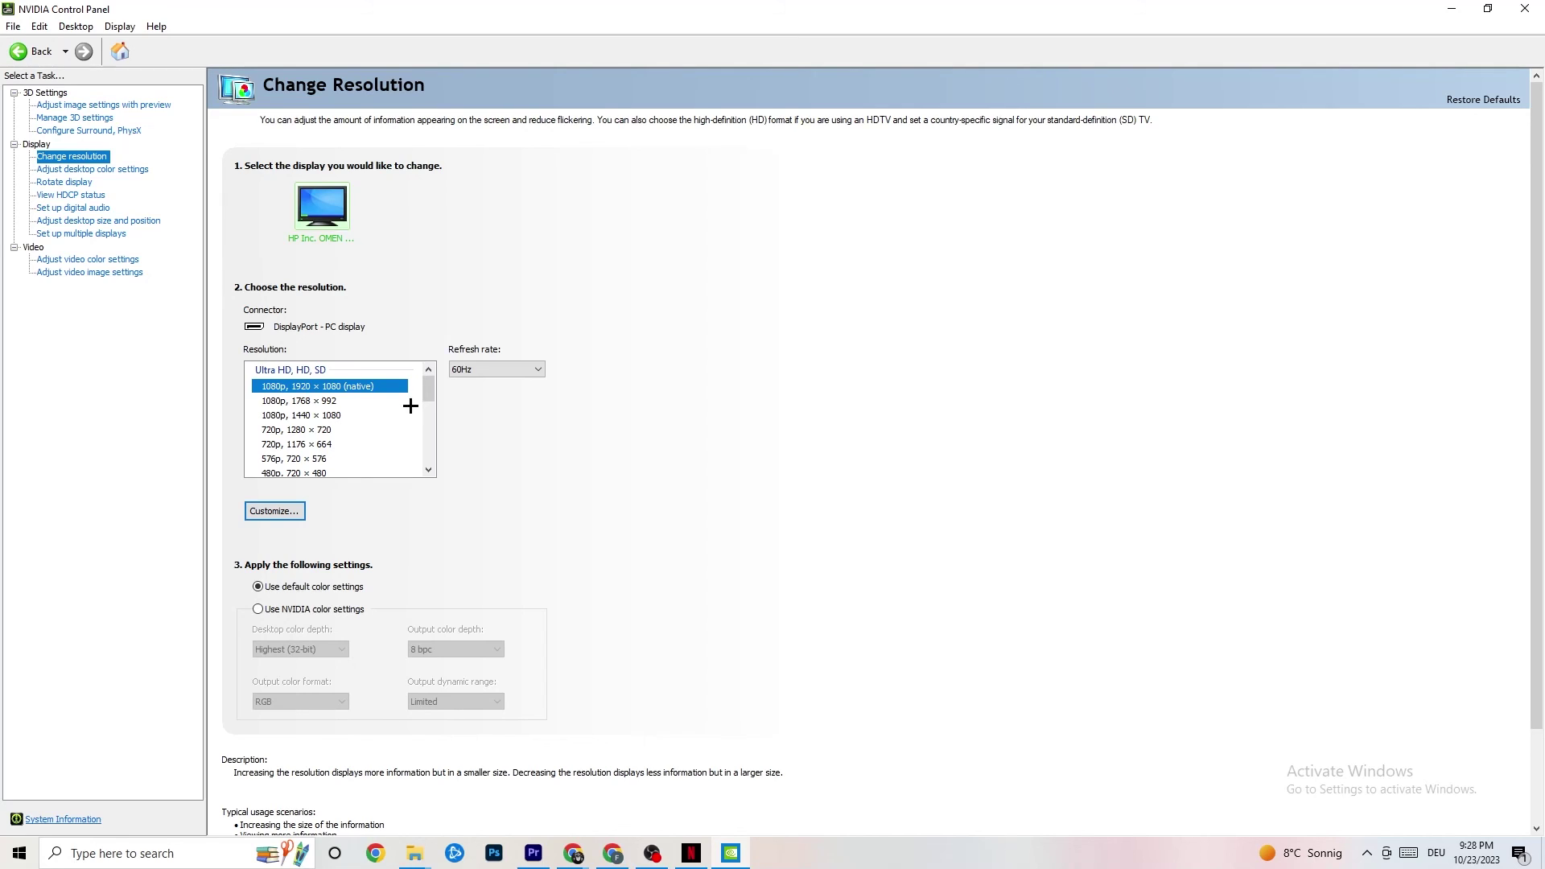
left_click(1525, 9)
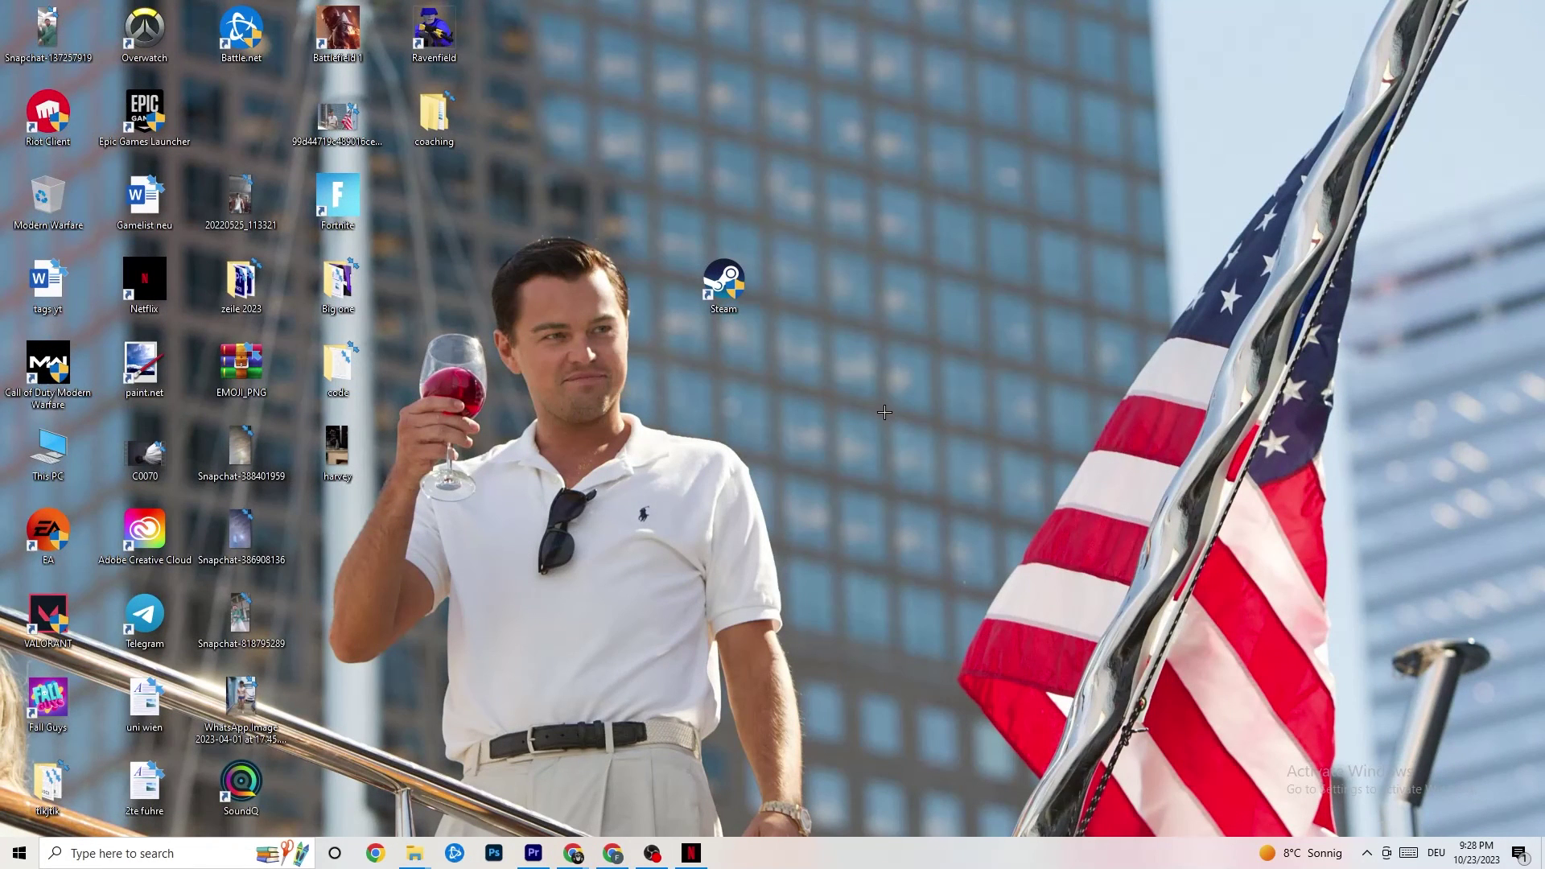